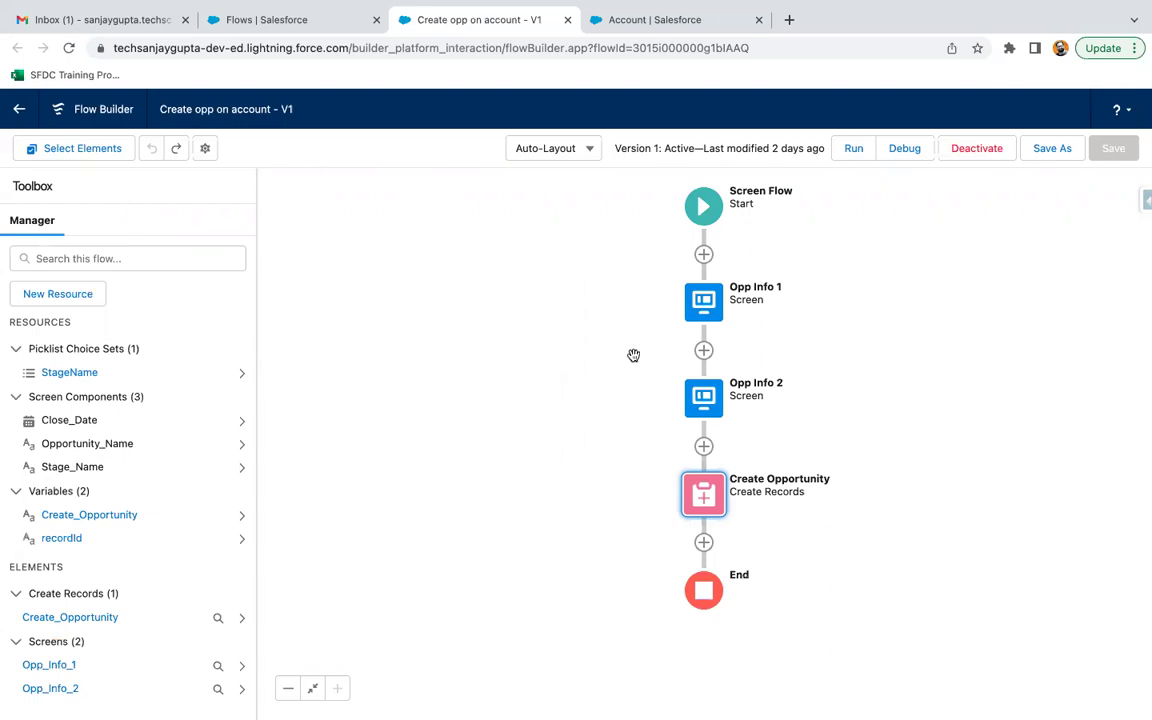
Step: Review the input components on the Opp Info 1 and Opp Info 2 screens without changing them
double_click(705, 309)
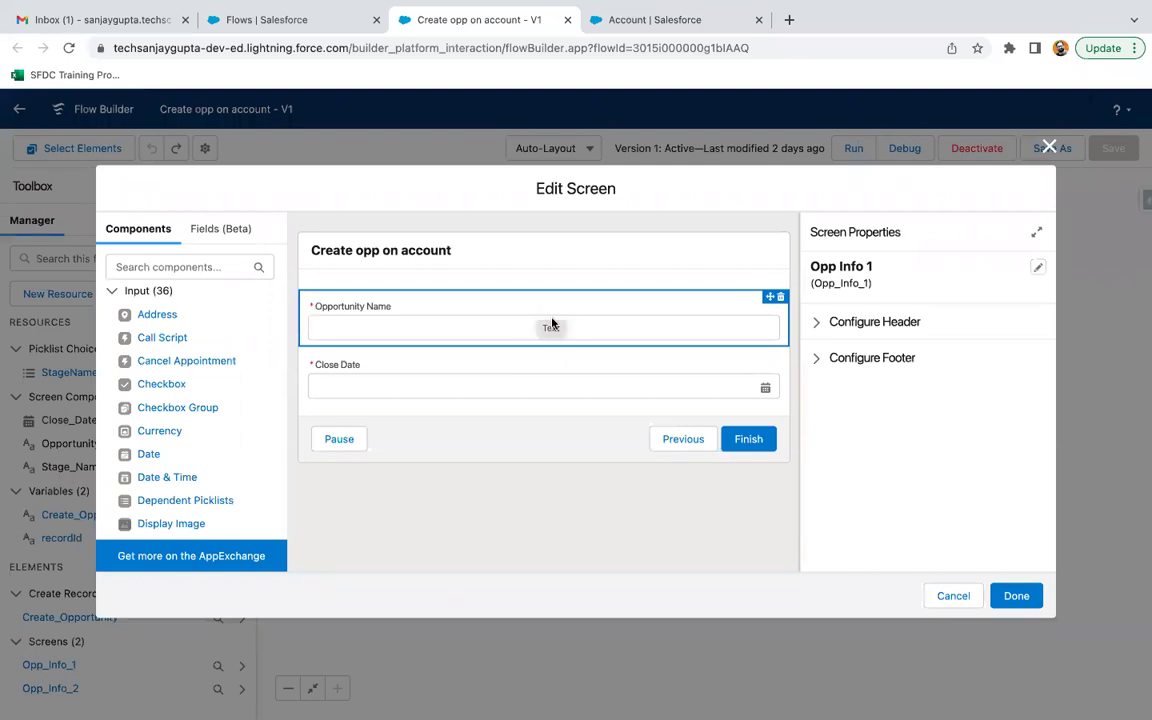
left_click(960, 597)
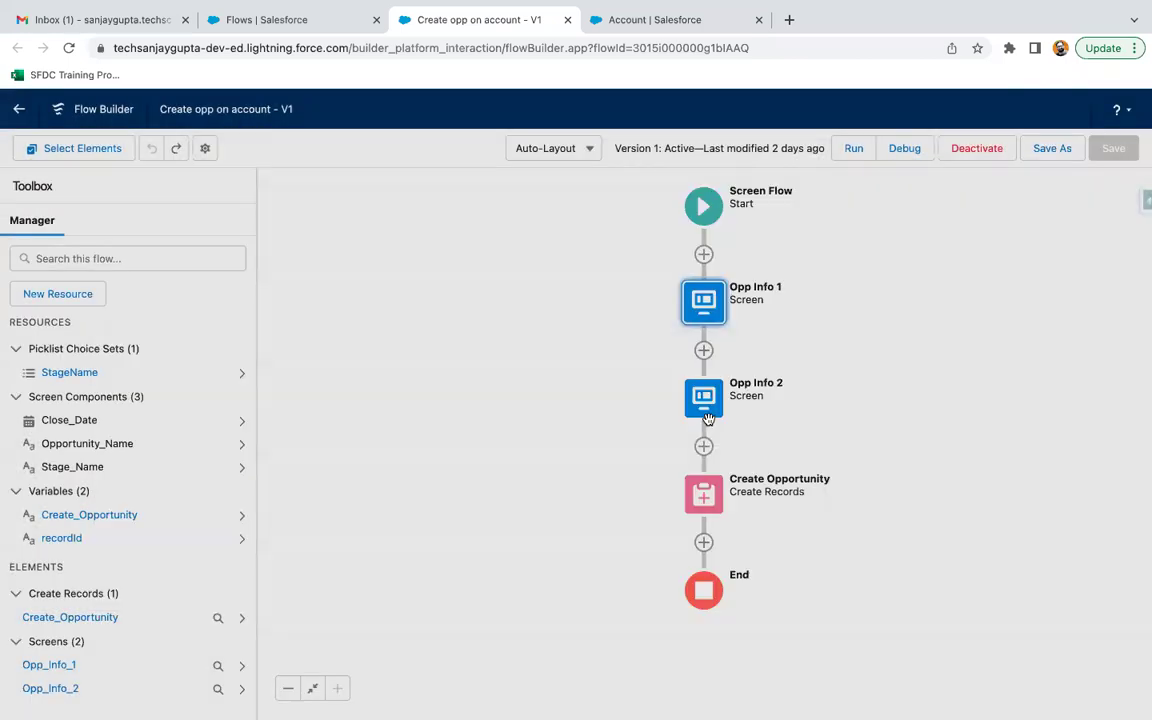
left_click(704, 405)
double_click(704, 405)
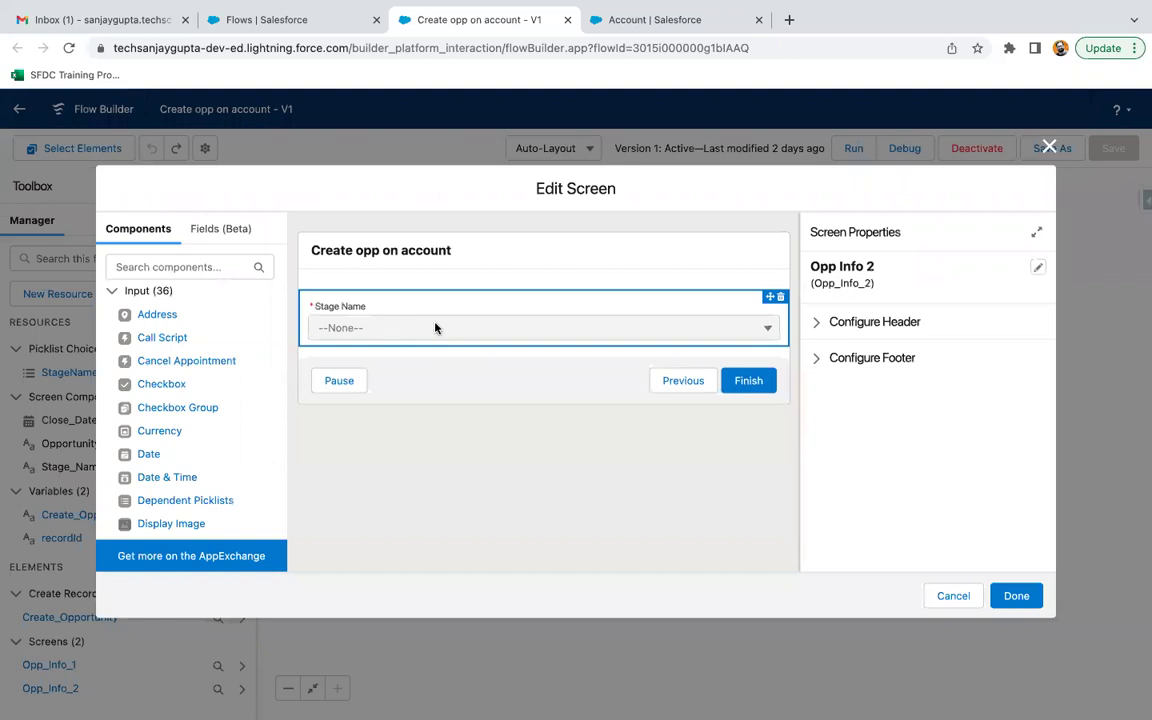
left_click(953, 596)
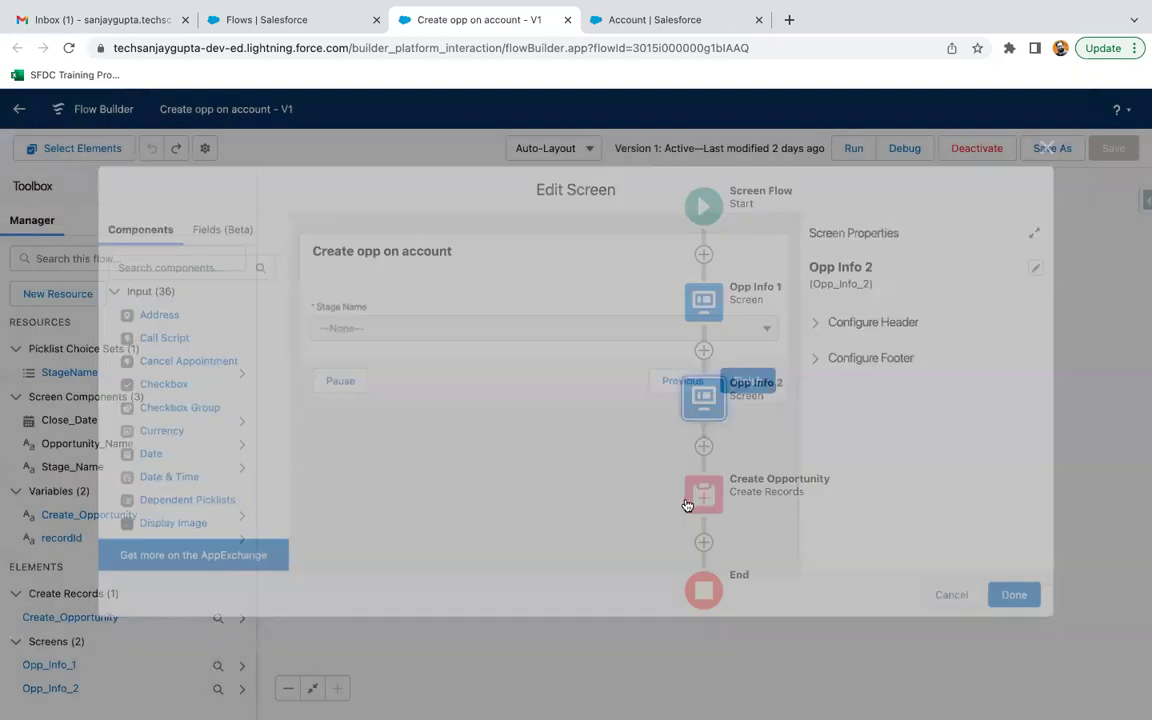
Step: Remove the StageName field assignment from the Create Opportunity element and reselect Opportunity as its object
double_click(705, 495)
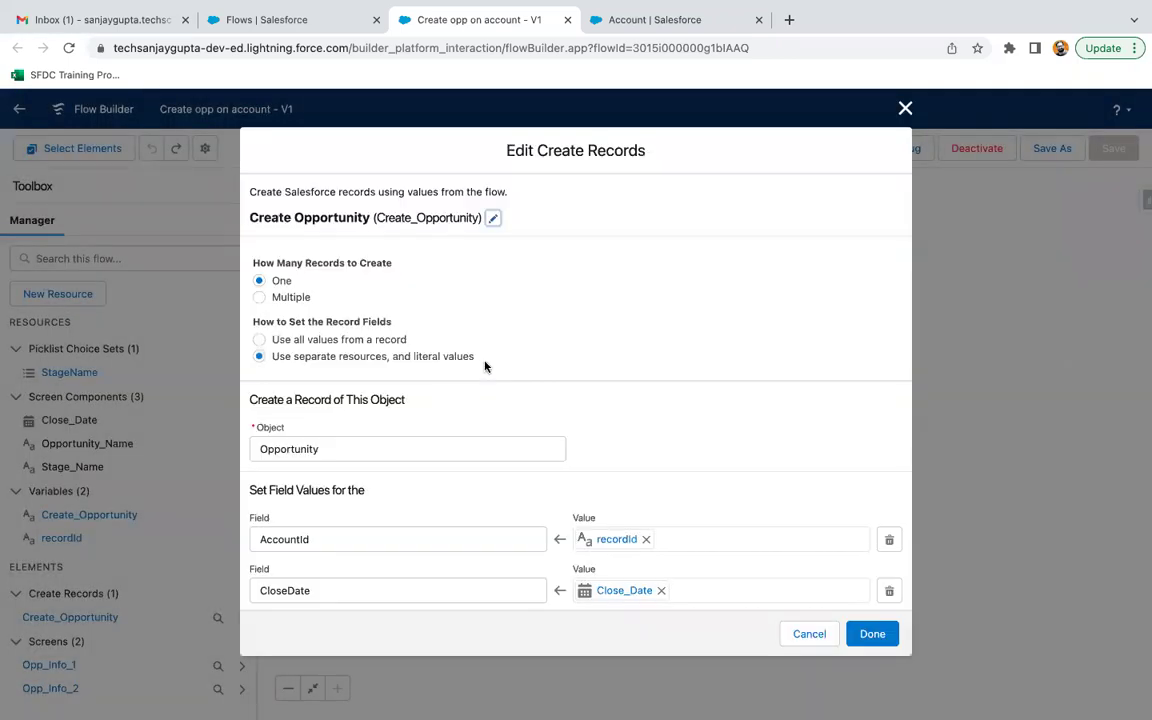
scroll(510, 357, "down", 3)
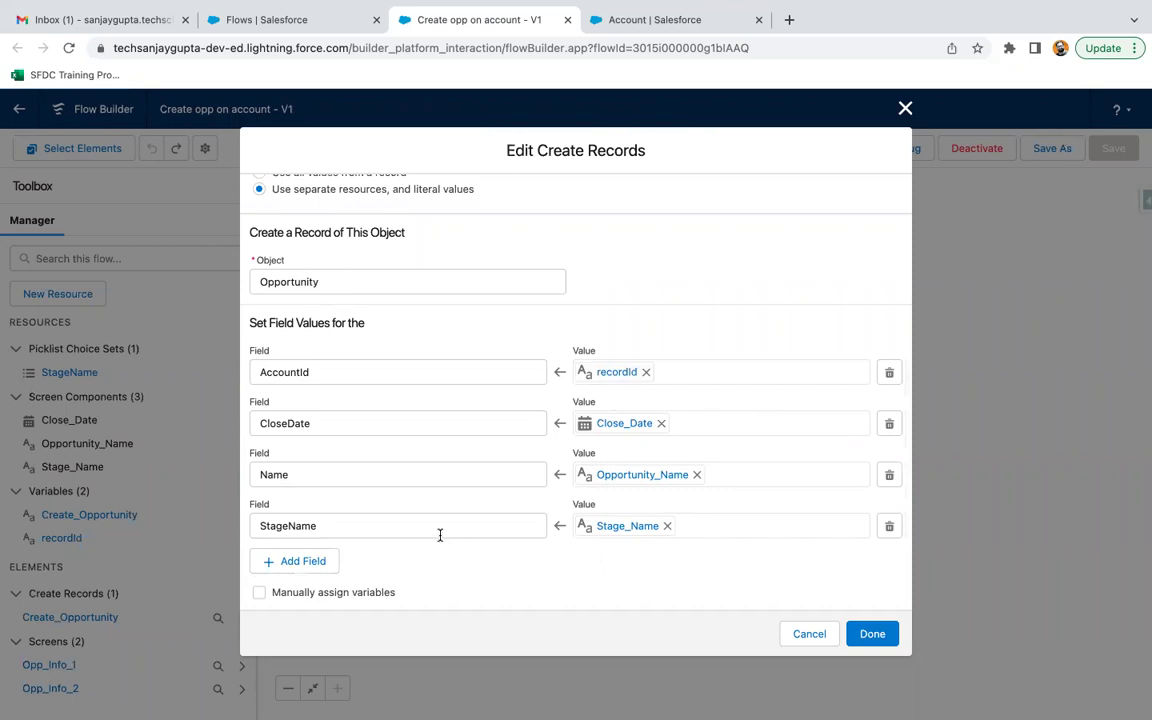
left_click(889, 526)
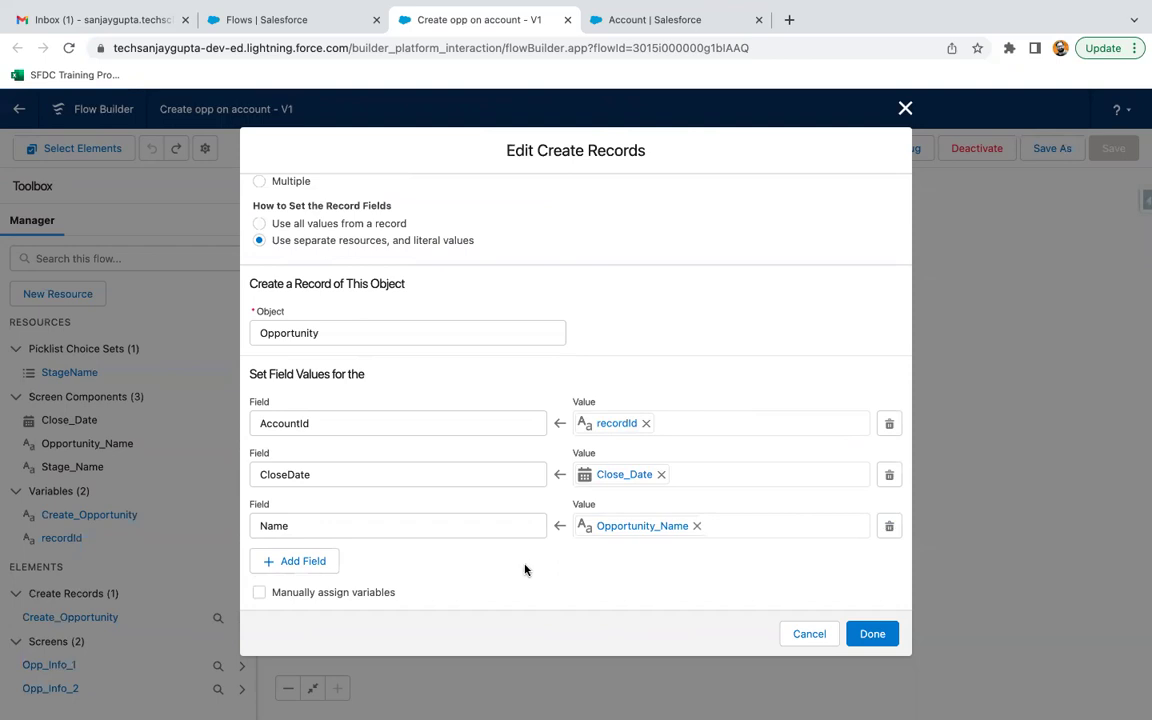
left_click(870, 636)
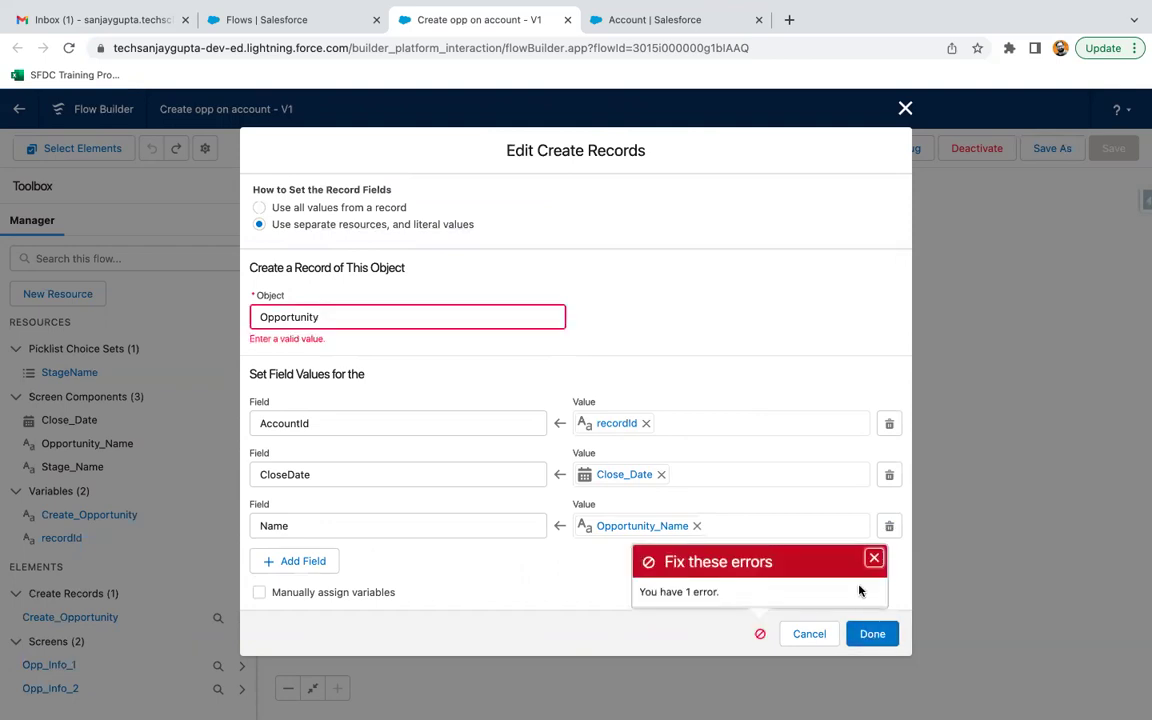
left_click(875, 559)
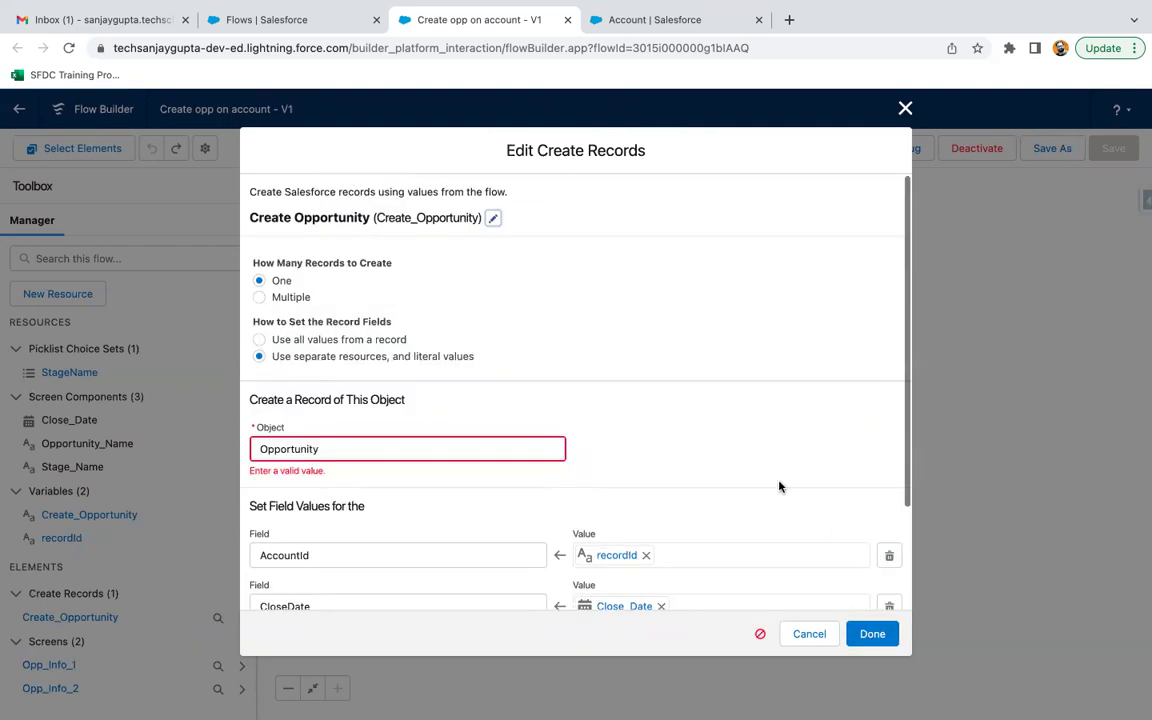
left_click(366, 441)
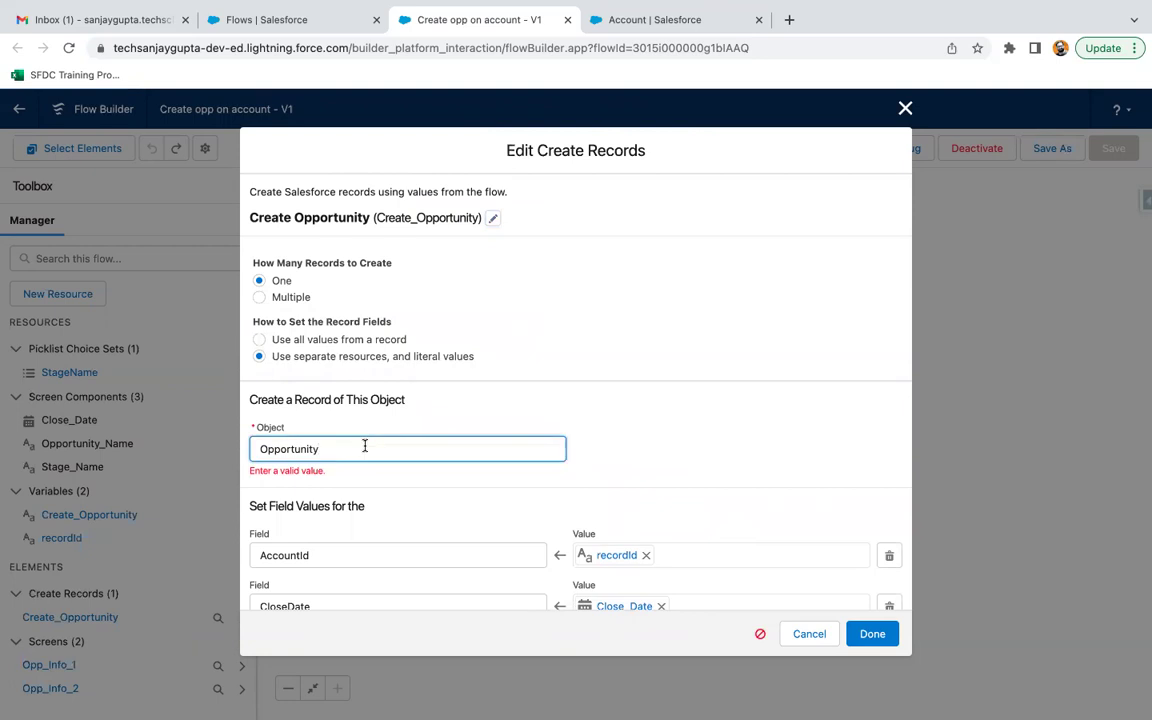
key("super+a")
key("BackSpace")
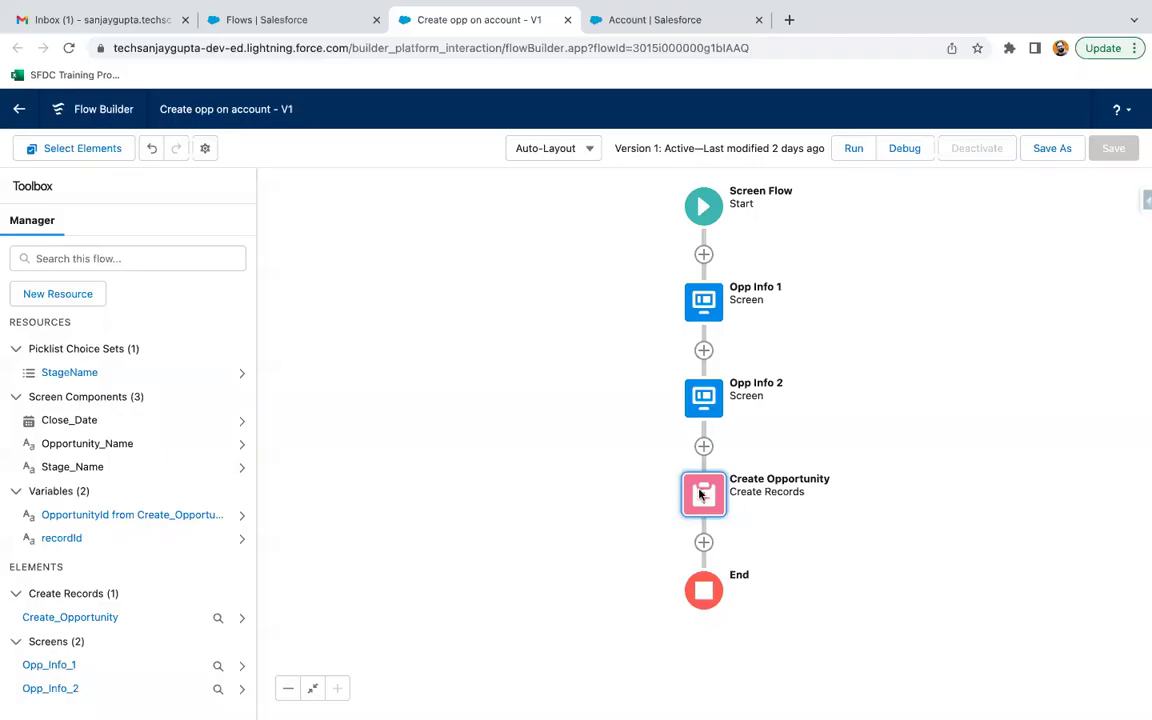
Step: Recheck the Create Opportunity element's field values and save the flow as a new version
left_click(705, 492)
left_click(707, 492)
scroll(509, 527, "down", 3)
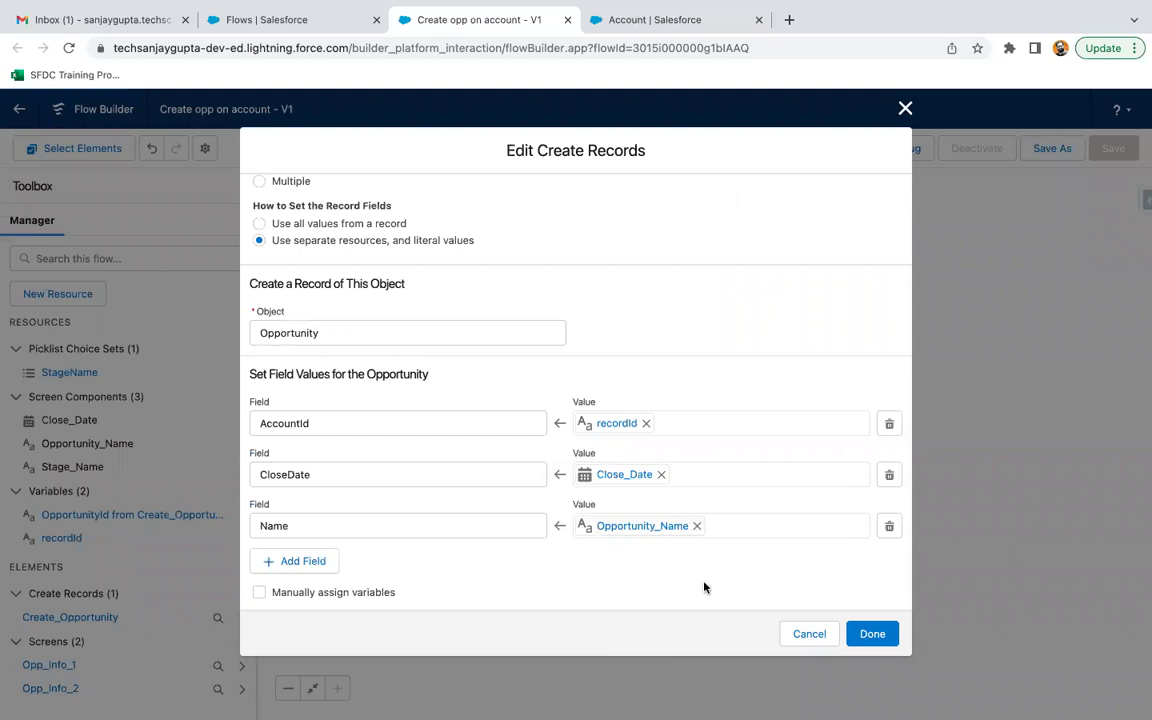
left_click(870, 633)
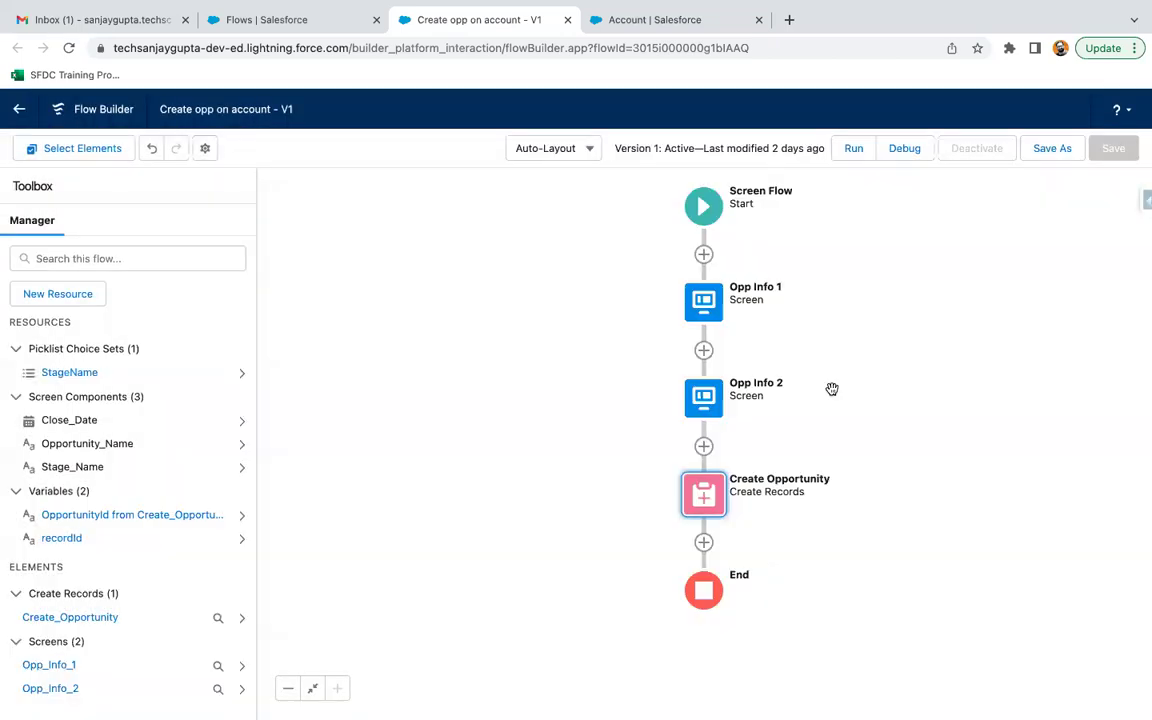
left_click(1052, 148)
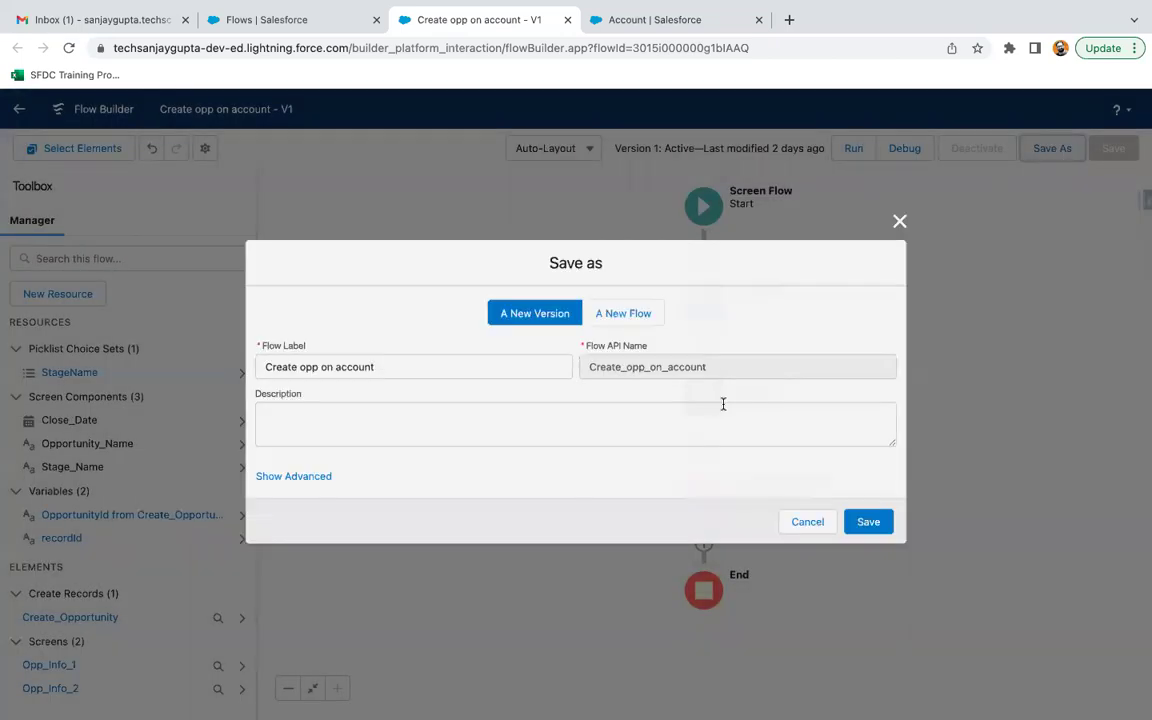
left_click(872, 524)
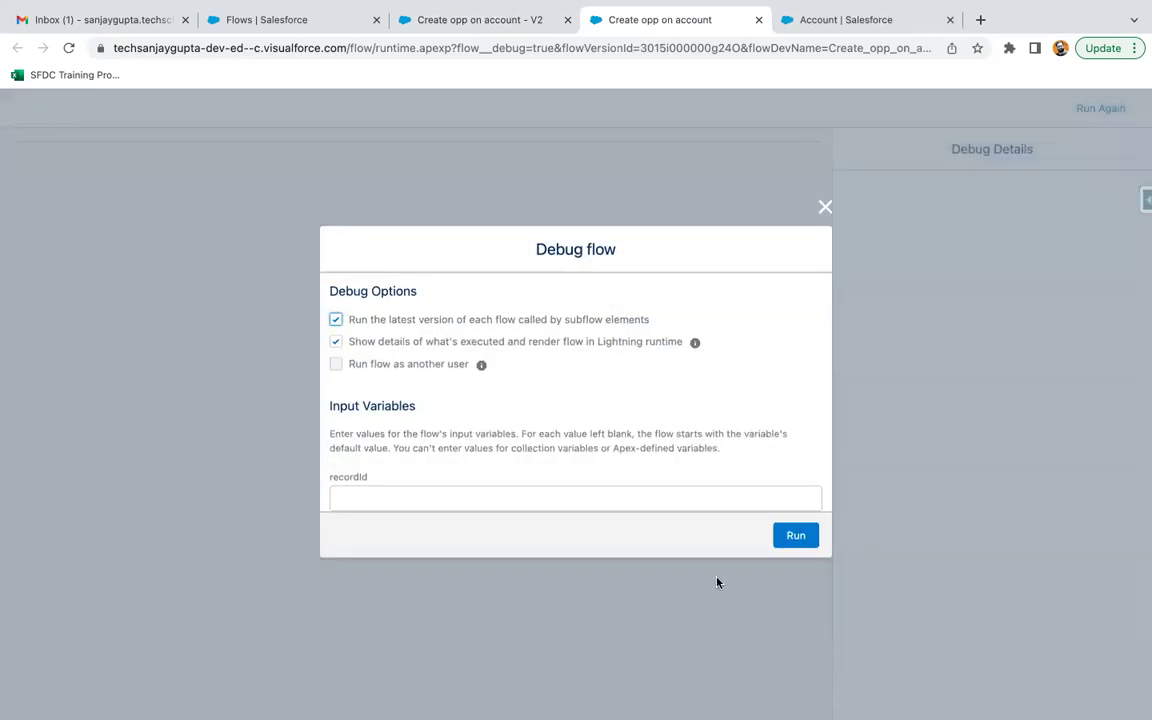
Step: Open the Sales app in a new browser tab and open the Test12 account record
left_click(838, 33)
left_click(437, 21)
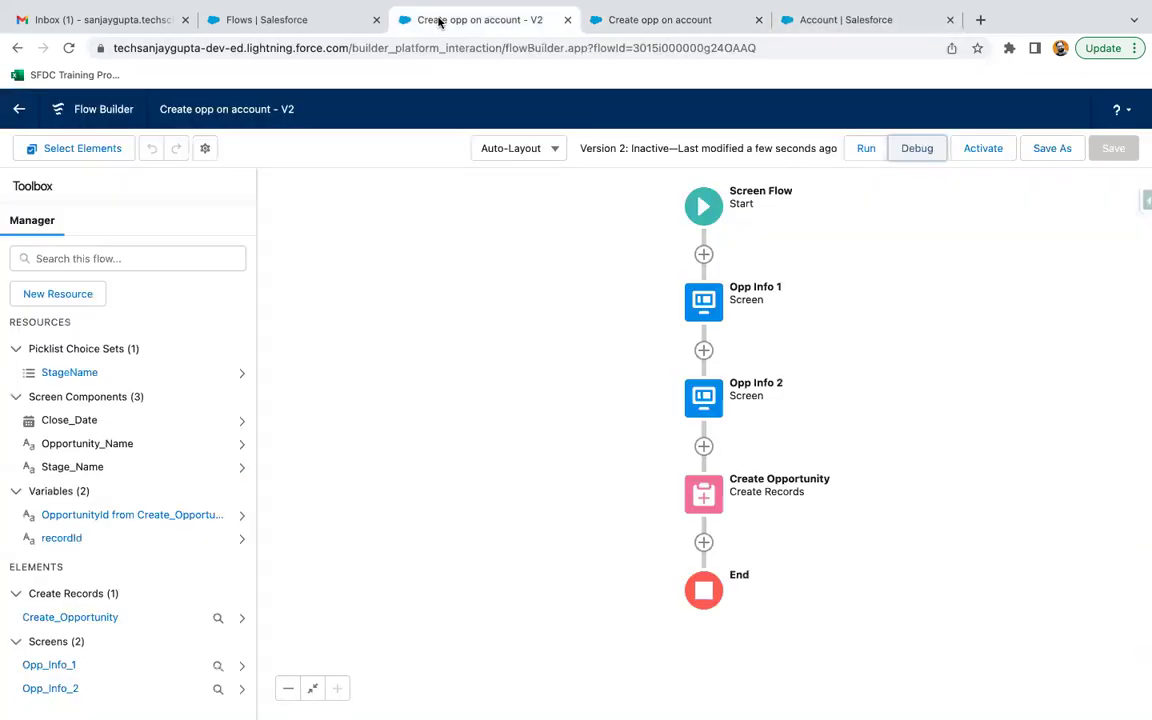
left_click(820, 20)
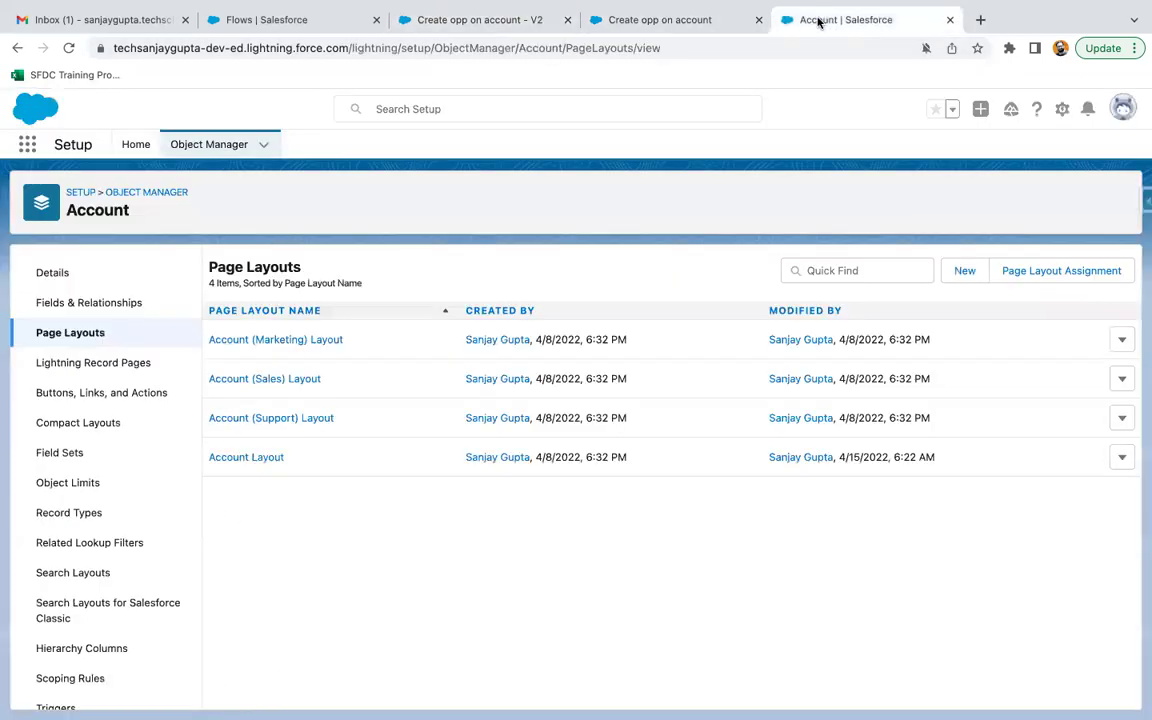
left_click(28, 146)
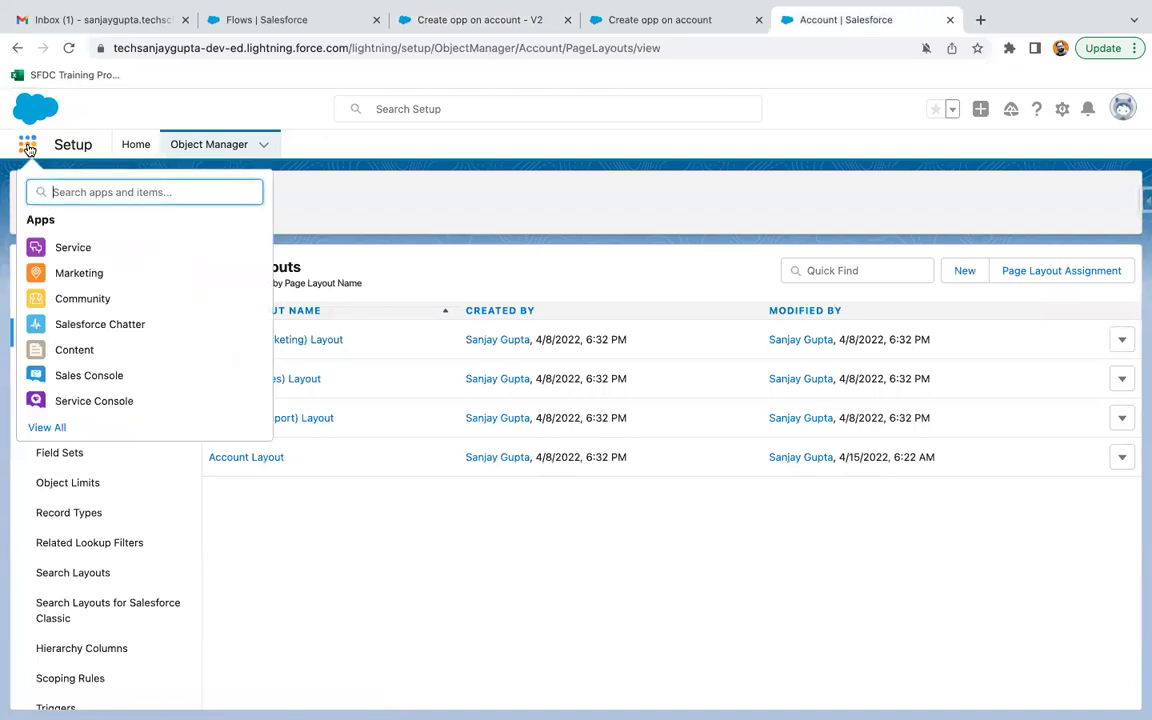
type("sales")
right_click(57, 299)
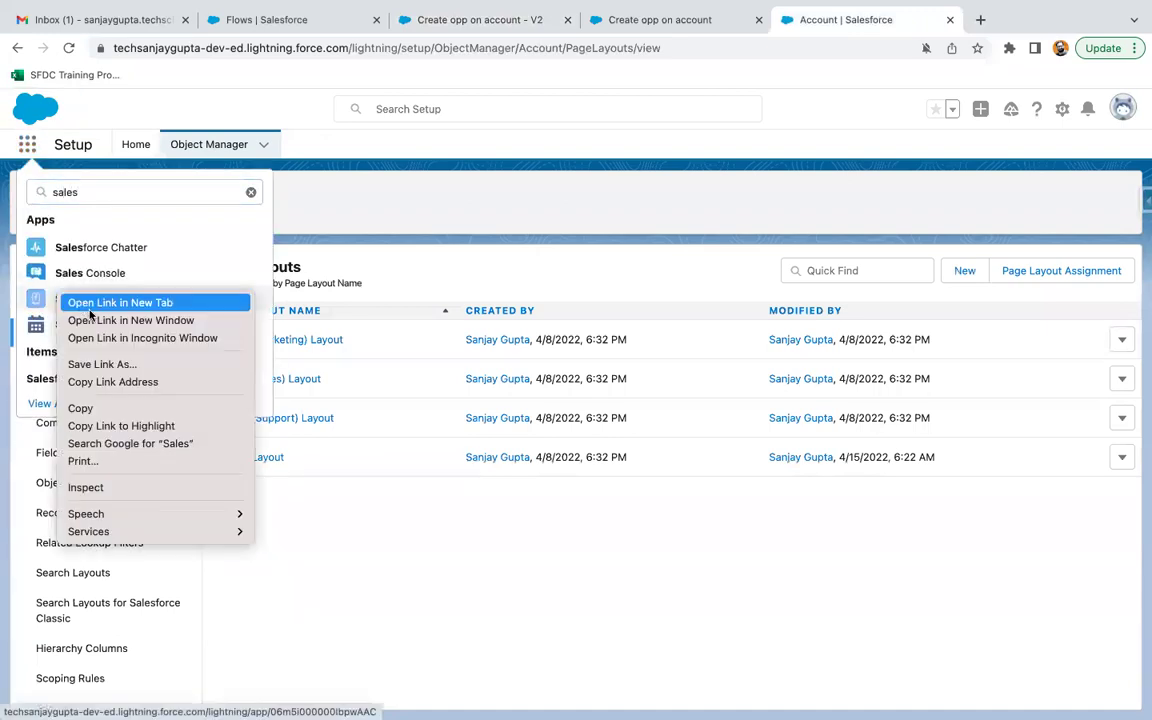
left_click(75, 299)
left_click(903, 24)
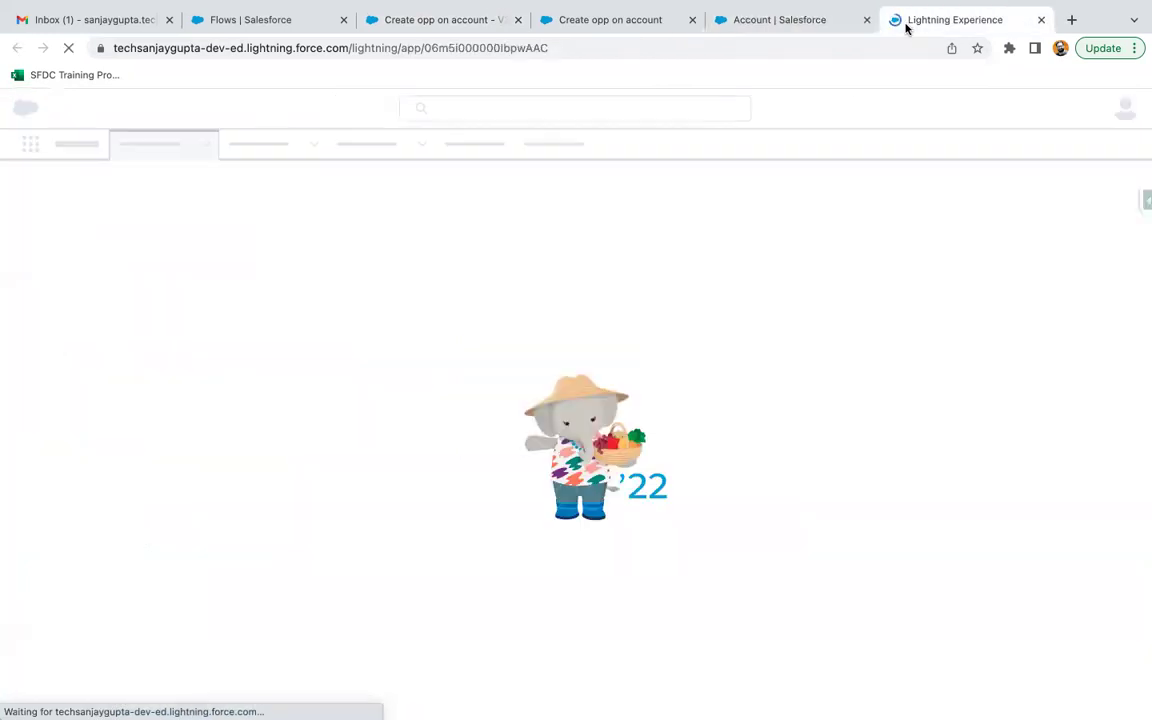
left_click(494, 144)
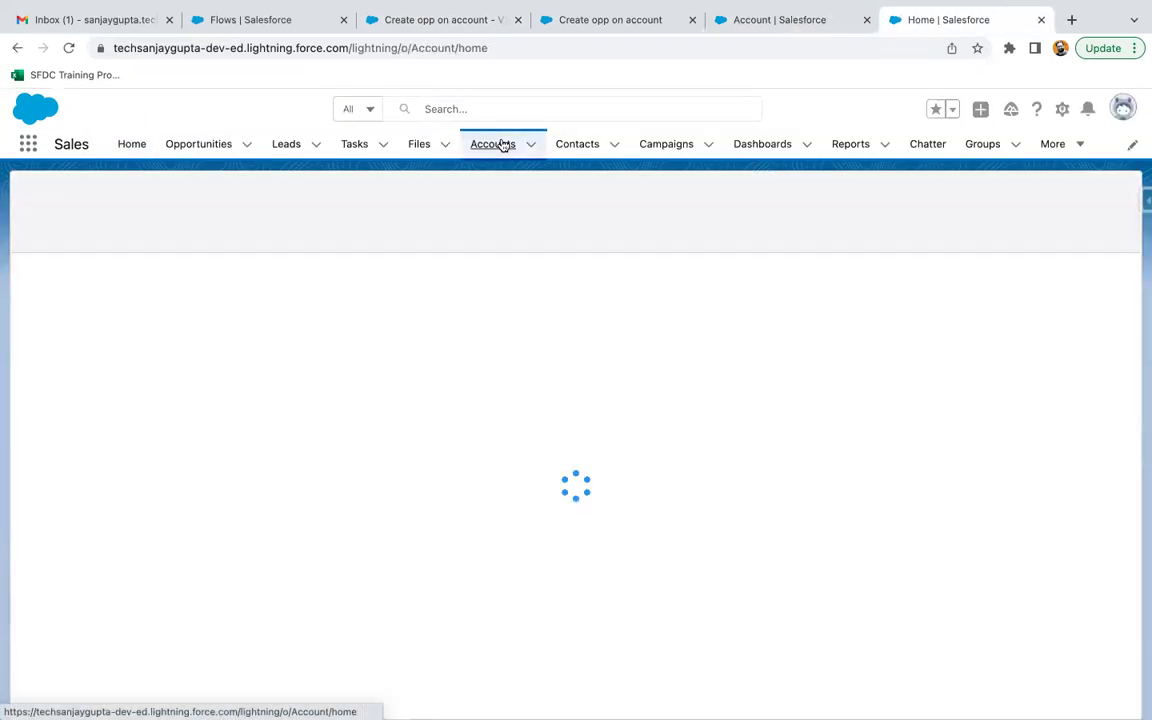
left_click(106, 290)
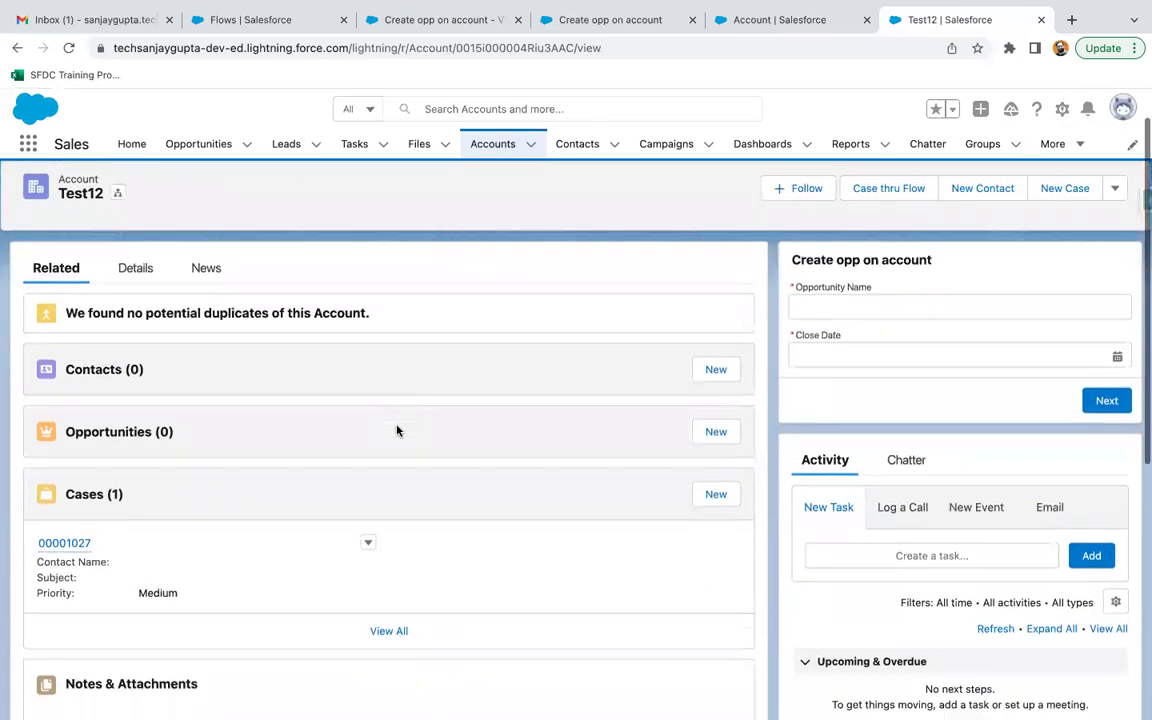
Step: Copy the Test12 account's record ID from its URL and run the flow debug with it as recordId
double_click(519, 48)
key("ctrl+c")
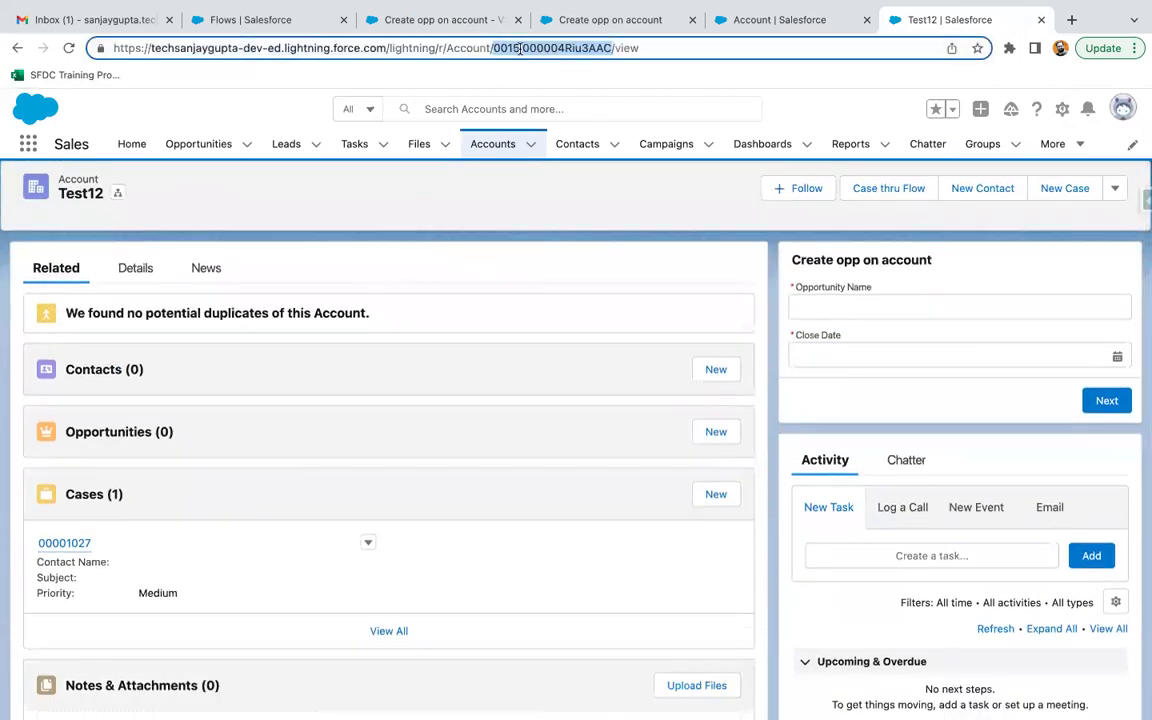
left_click(604, 20)
left_click(568, 494)
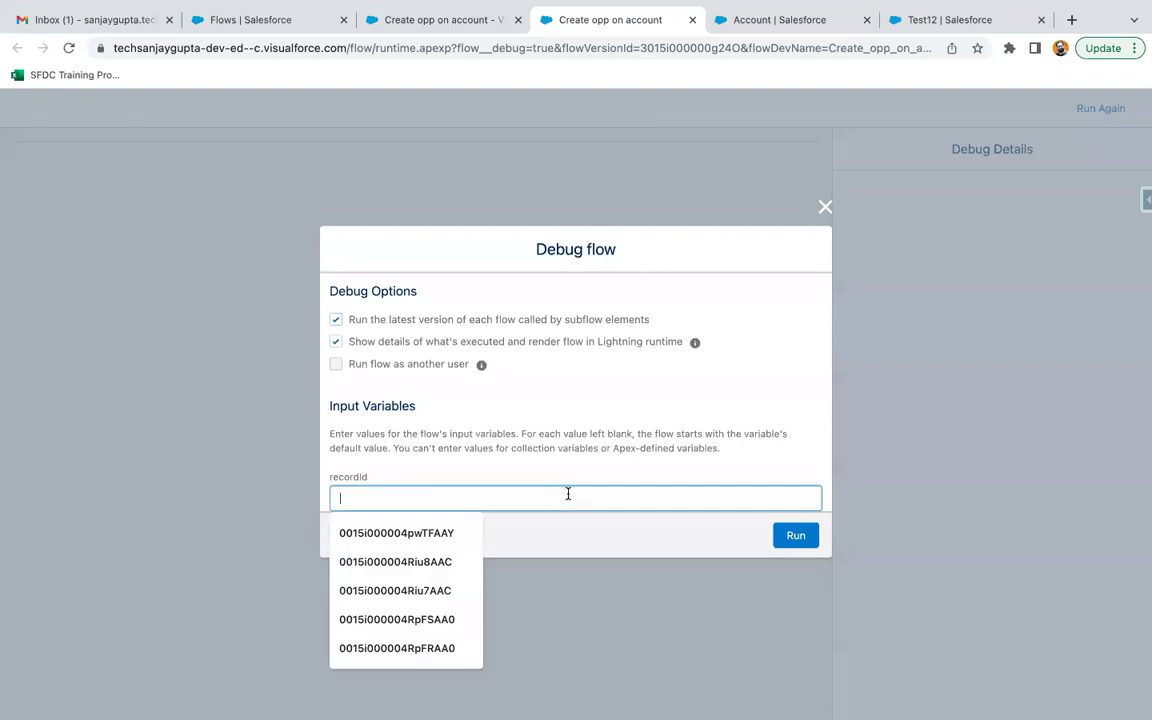
key("ctrl+v")
left_click(800, 545)
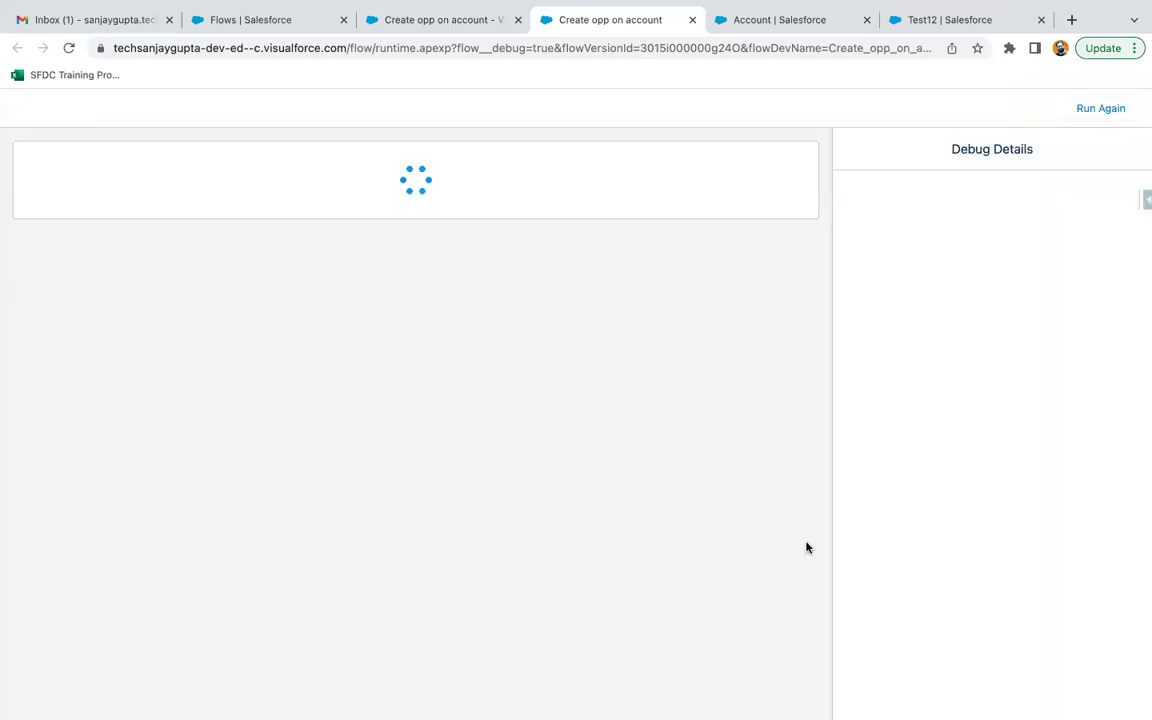
Step: Enter Test as the opportunity name and April 20, 2022 as the close date, and continue to the second flow screen
left_click(224, 204)
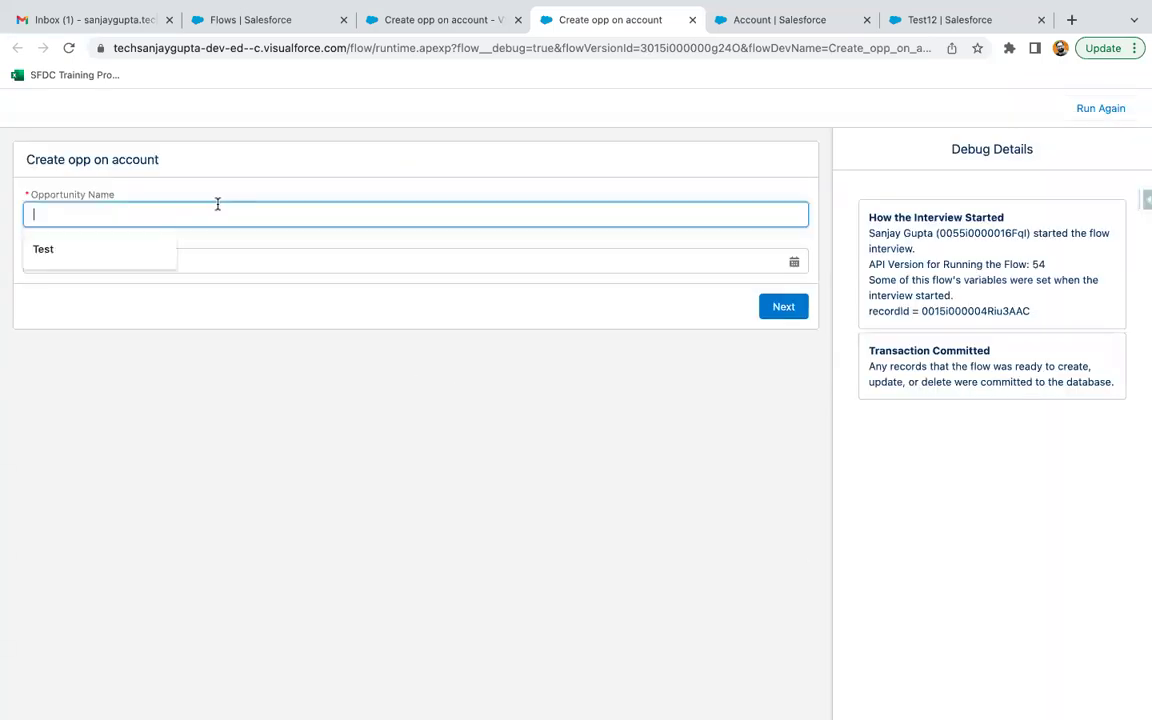
left_click(104, 252)
left_click(118, 258)
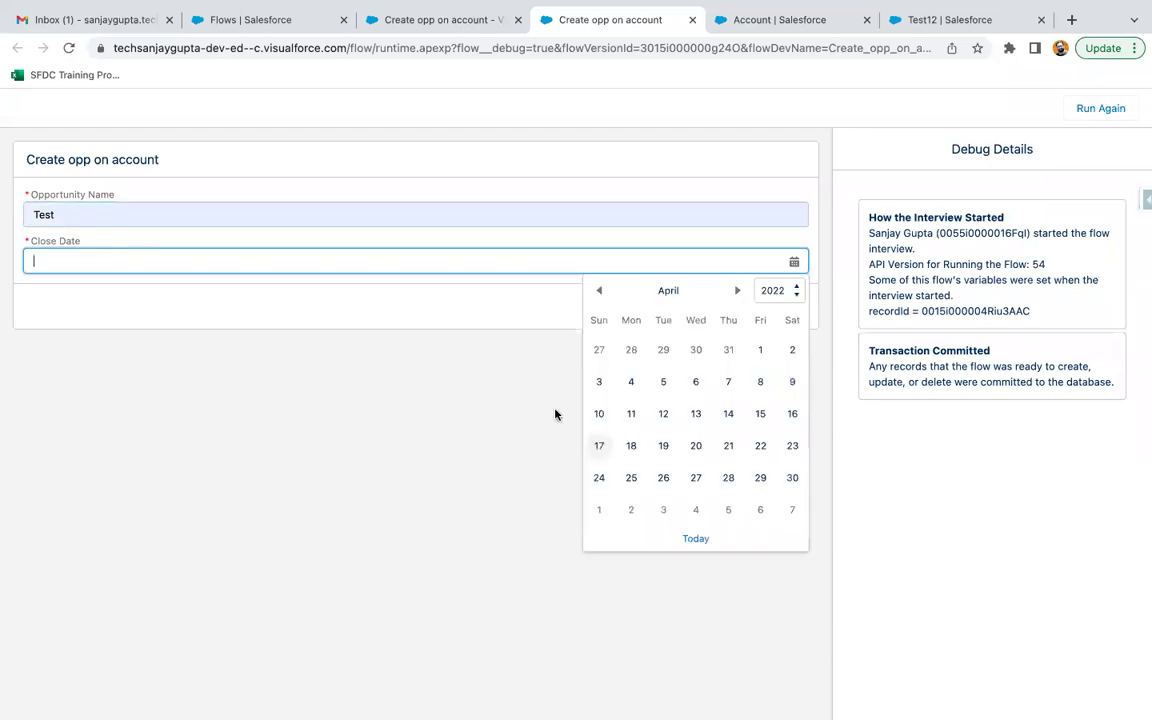
left_click(695, 446)
left_click(783, 310)
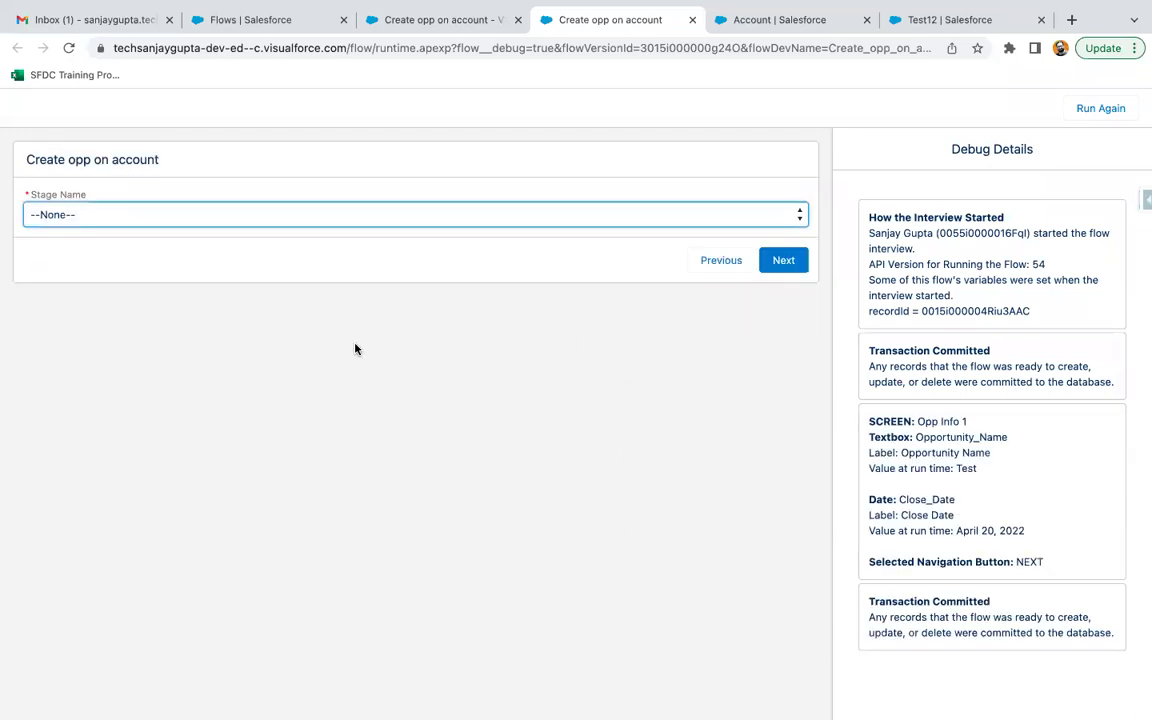
Step: Choose Needs Analysis as the stage name and submit the second flow screen
left_click(134, 213)
left_click(110, 271)
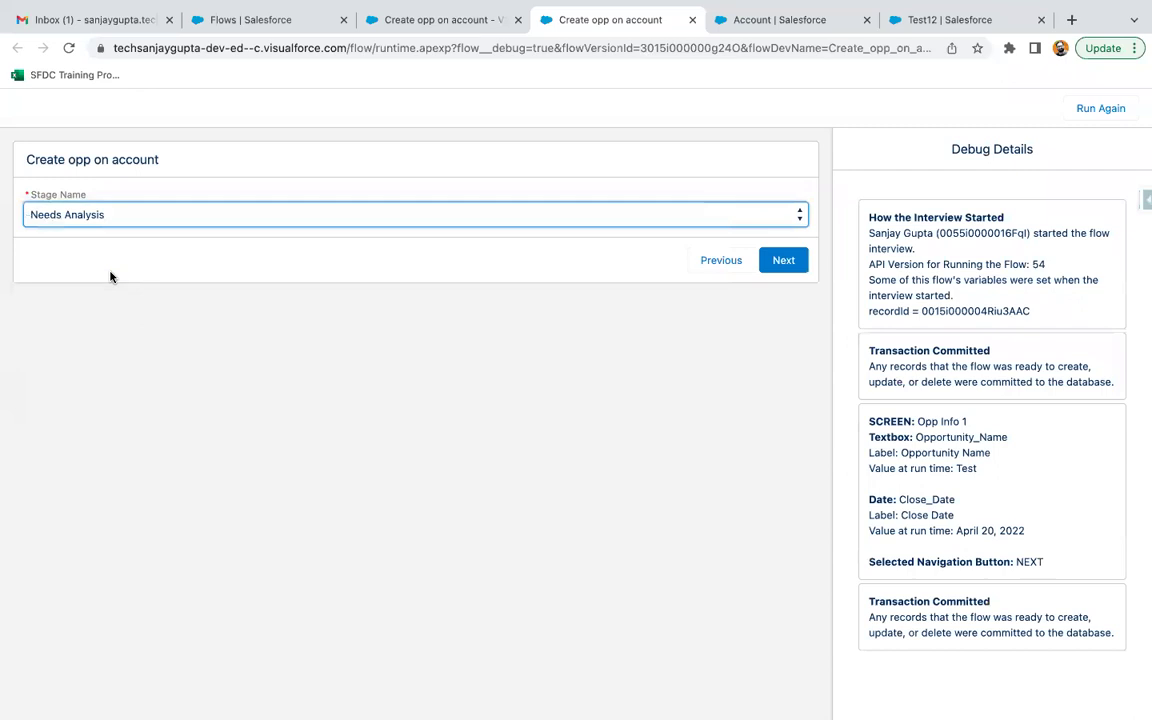
left_click(800, 261)
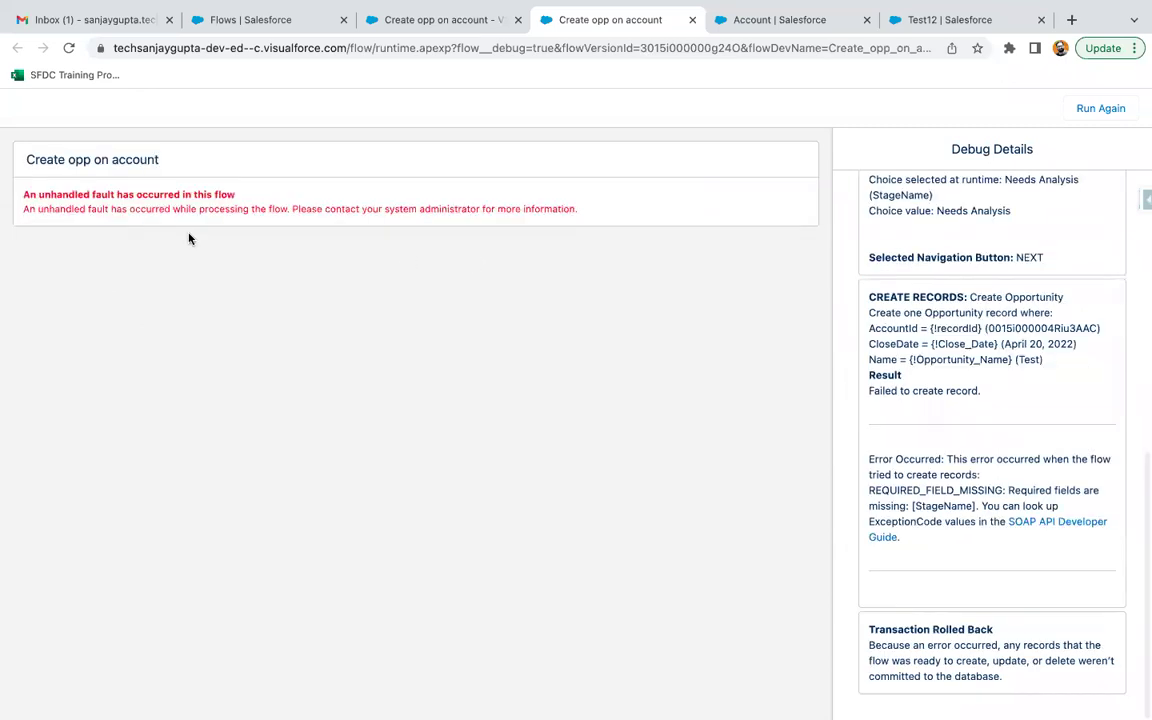
Step: Examine the flow's fault message and the Create Opportunity error text in the debug details
scroll(184, 222, "up", 3)
scroll(184, 222, "left", 3)
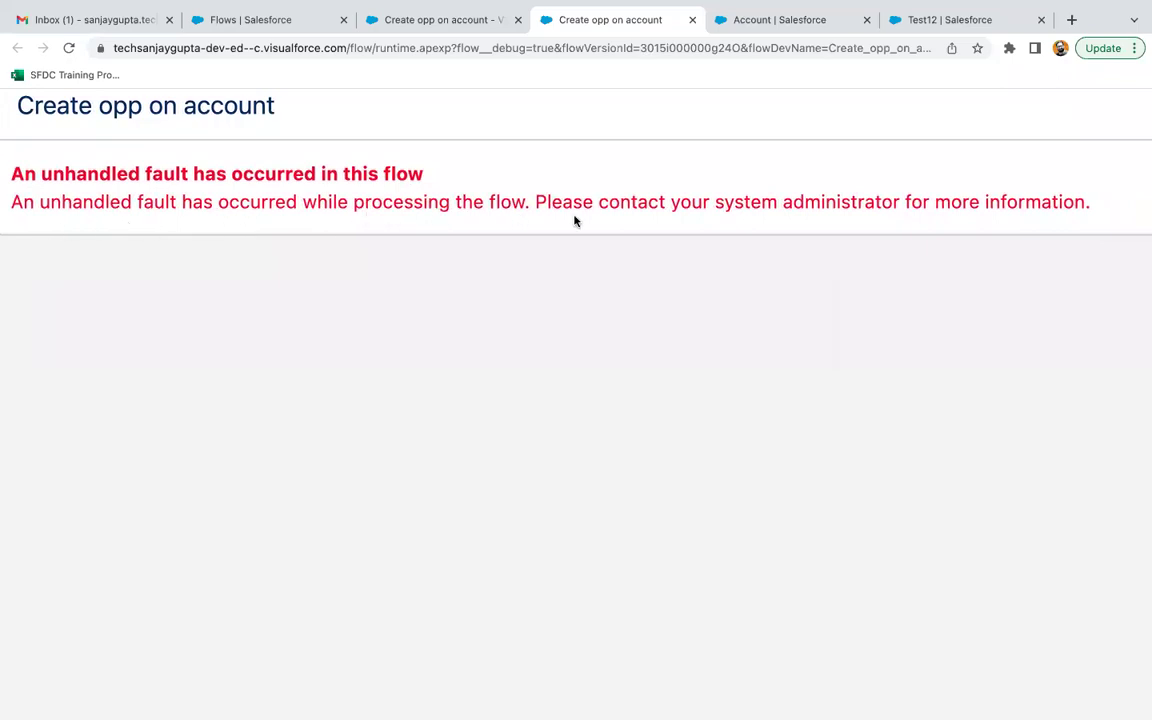
scroll(574, 221, "right", 1)
scroll(574, 221, "right", 3)
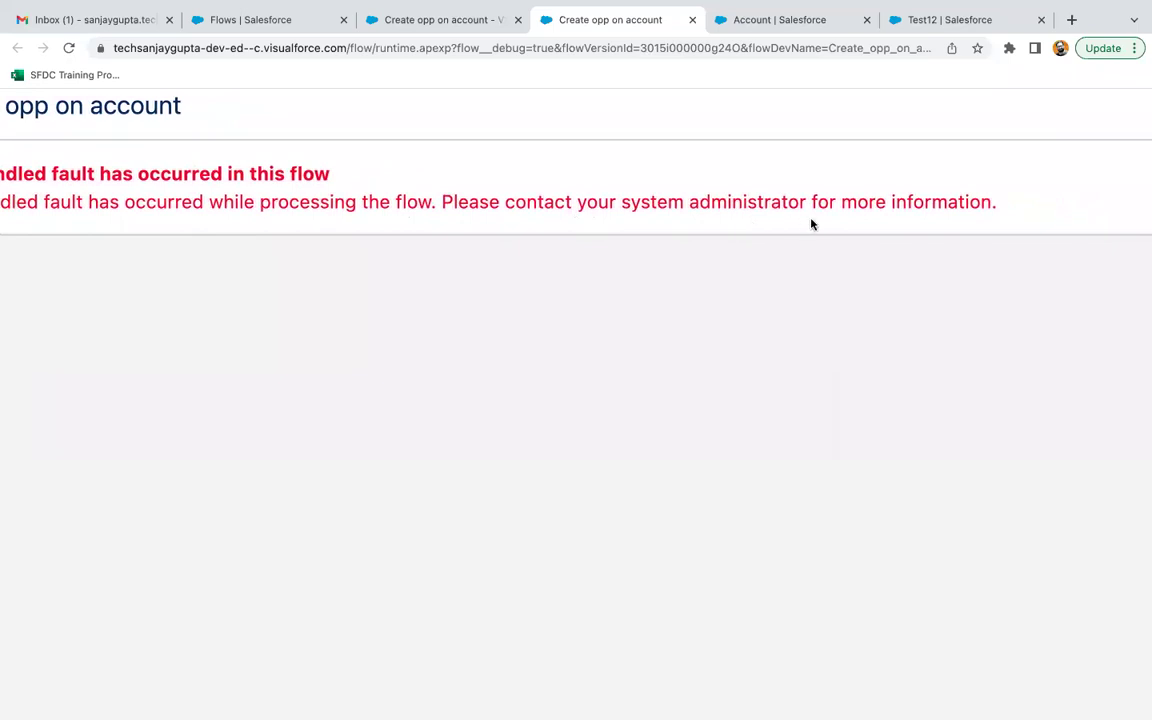
scroll(812, 224, "down", 5)
scroll(915, 401, "up", 2)
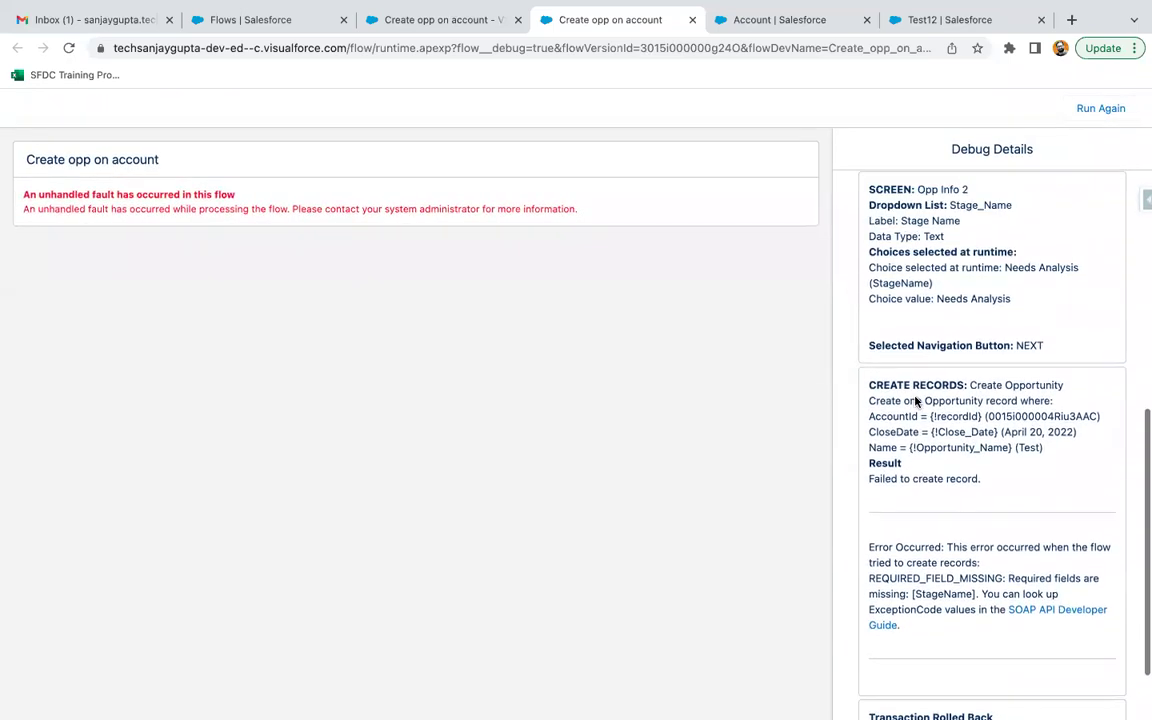
scroll(972, 475, "down", 2)
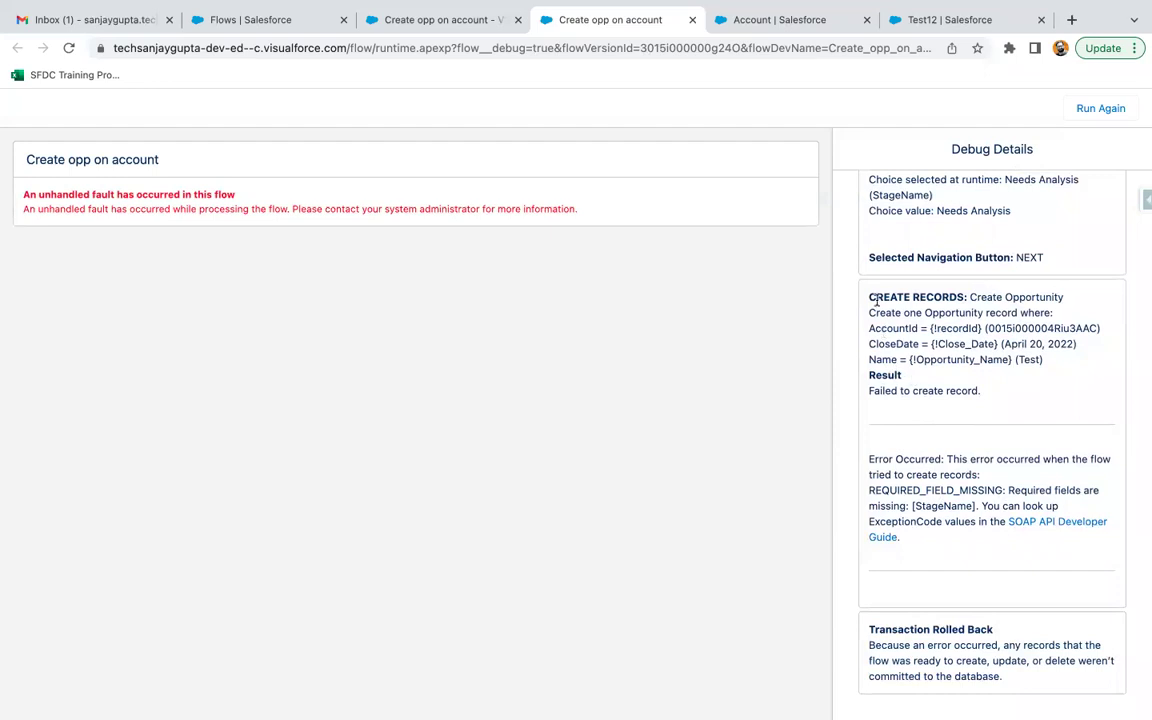
left_click_drag(869, 298, 985, 298)
left_click(927, 380)
left_click_drag(867, 459, 1021, 505)
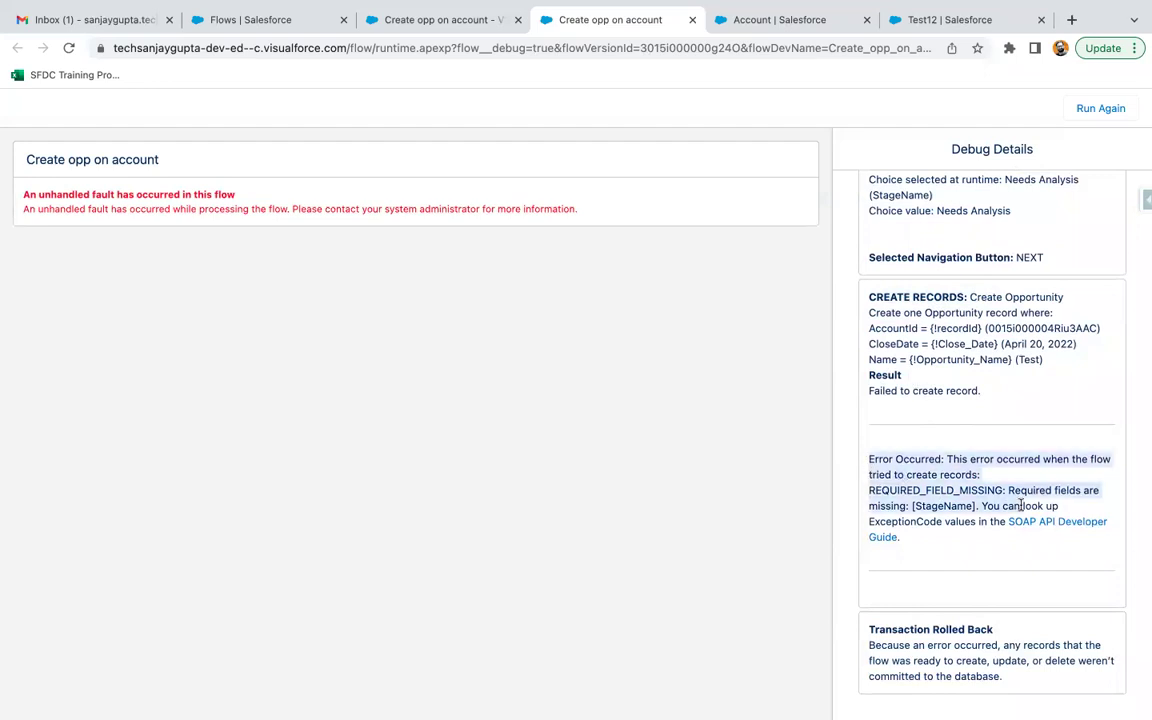
Step: Switch to Gmail, refresh the inbox and open the error email about the Create opp on account flow
left_click(937, 505)
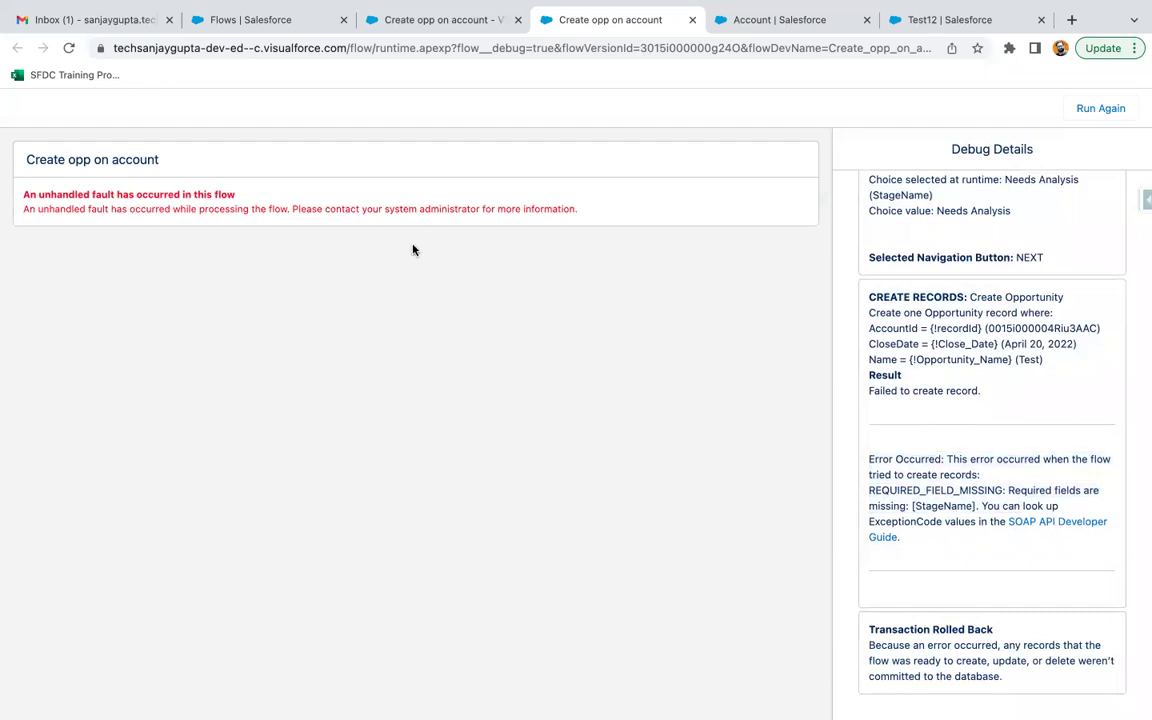
left_click(84, 30)
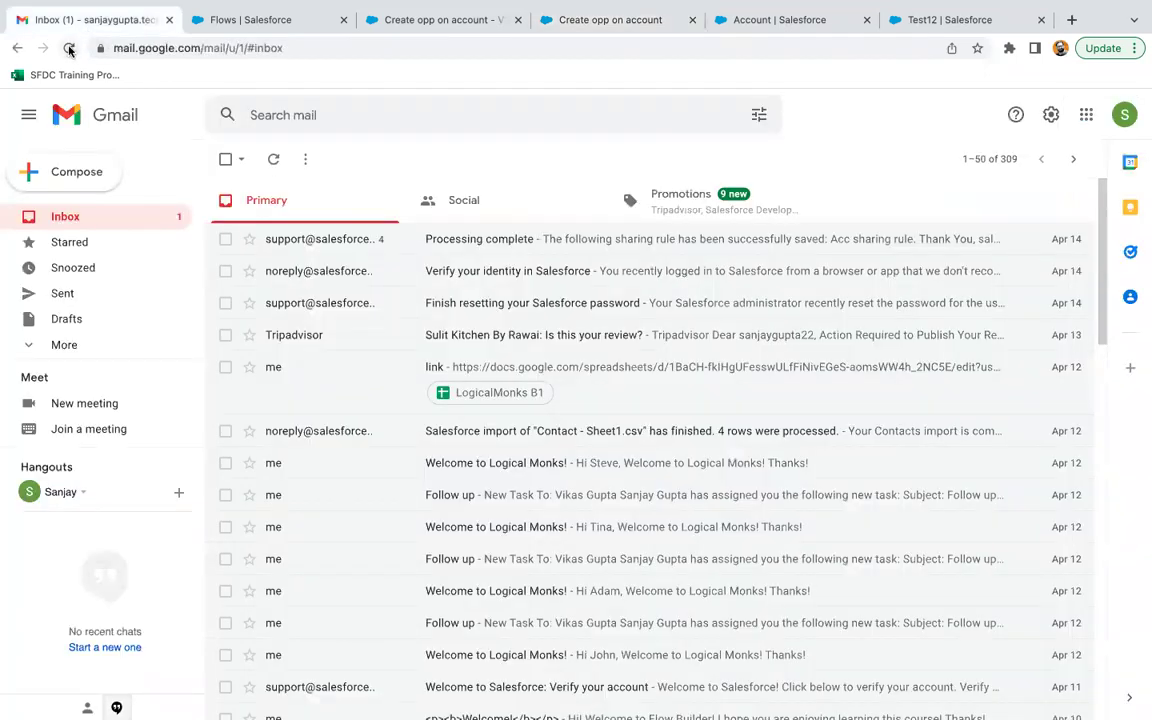
left_click(69, 50)
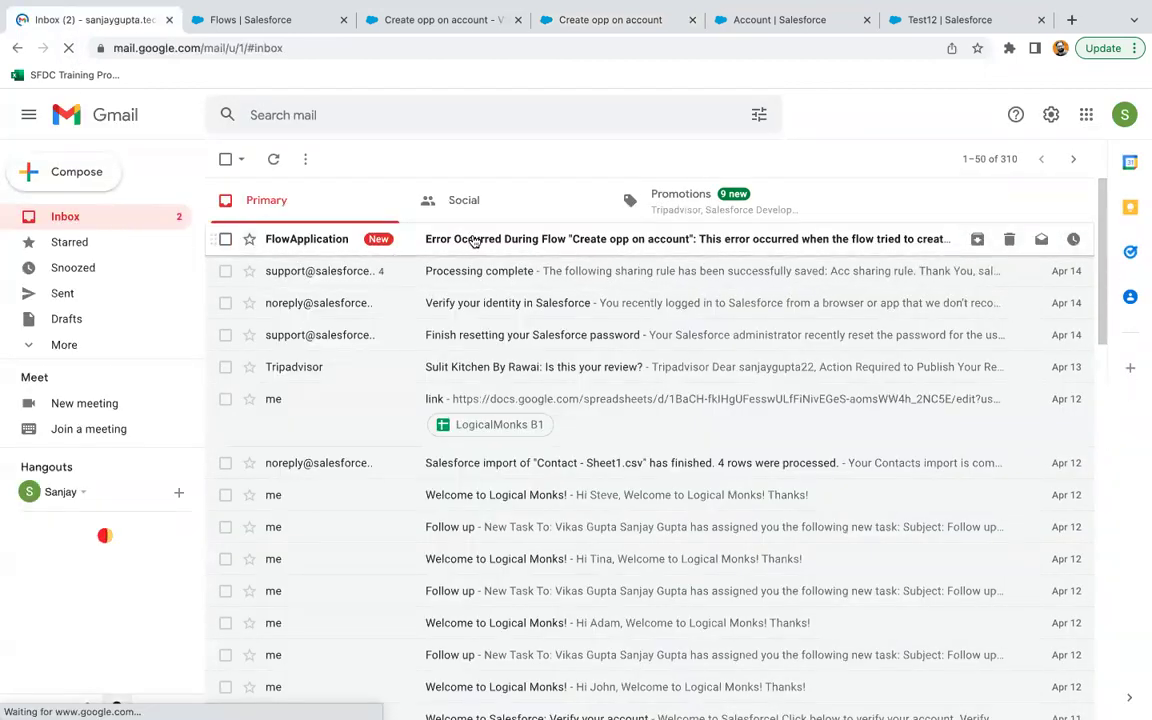
left_click(556, 241)
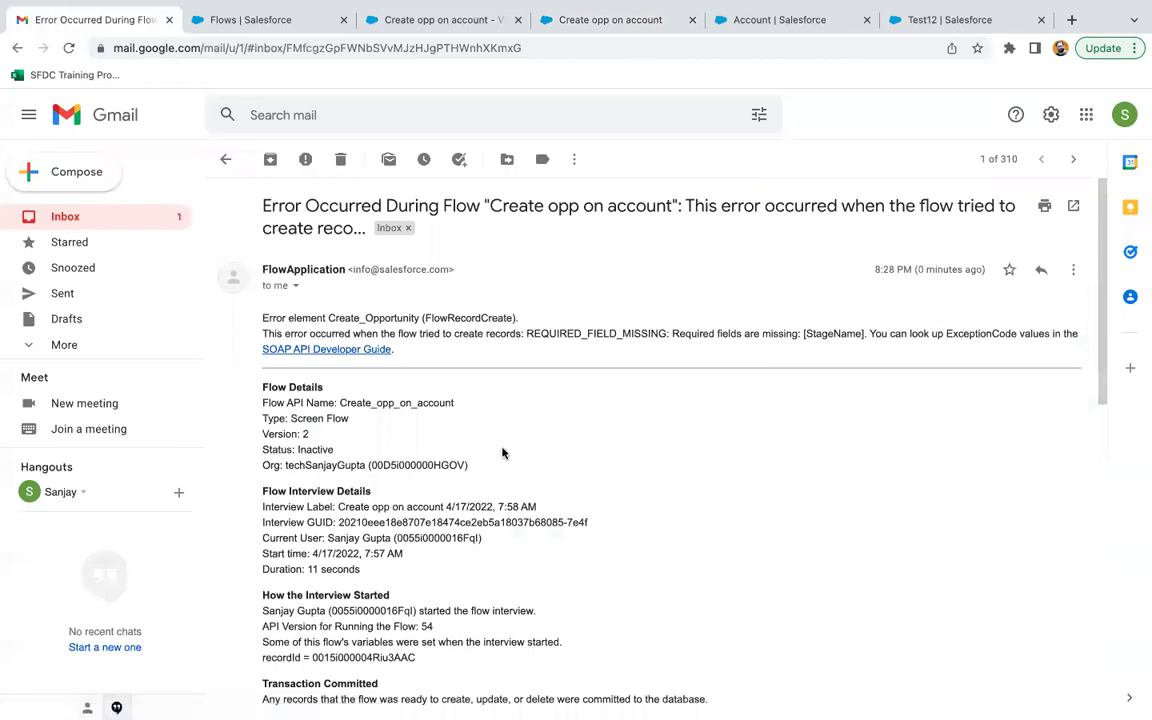
Step: Examine the flow error email, focusing on the Create Opportunity element details and the error text below them
scroll(503, 453, "down", 5)
scroll(503, 453, "down", 5)
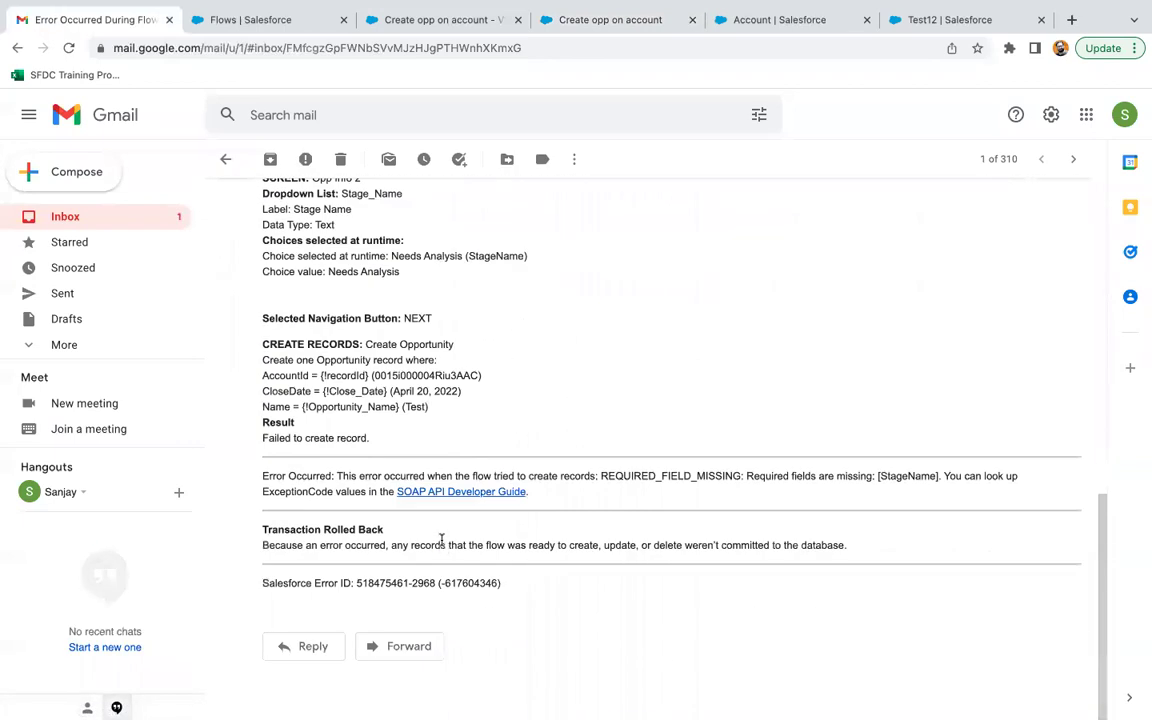
scroll(508, 414, "up", 10)
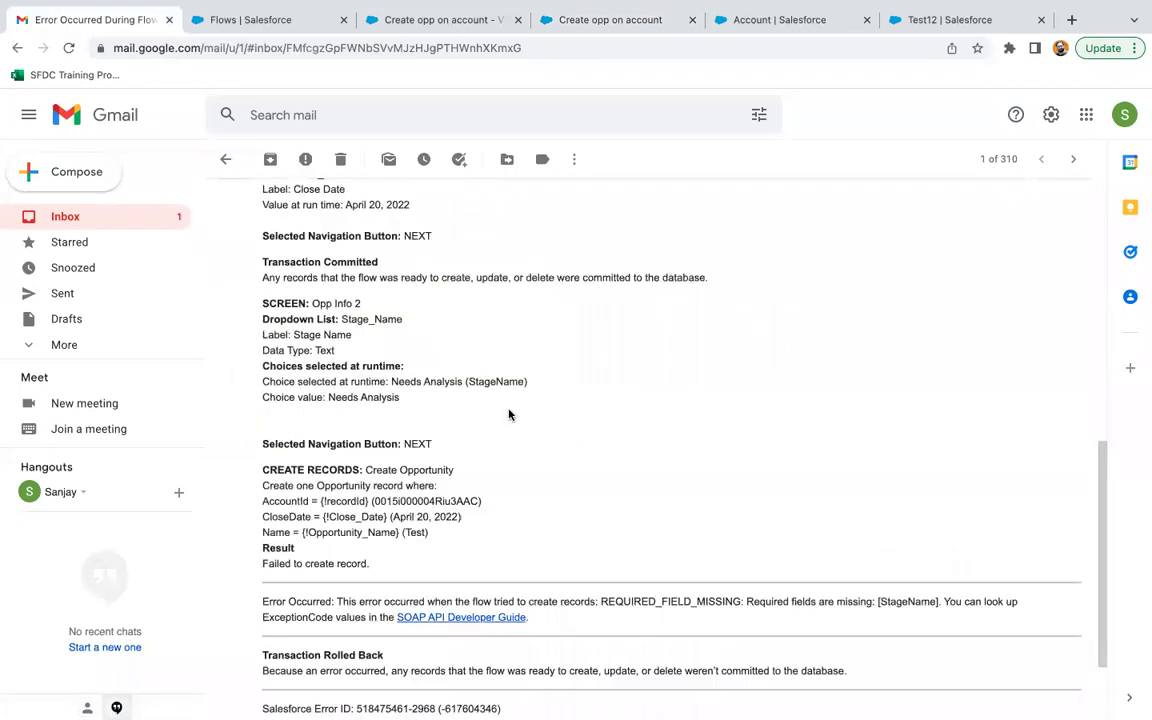
scroll(508, 414, "down", 10)
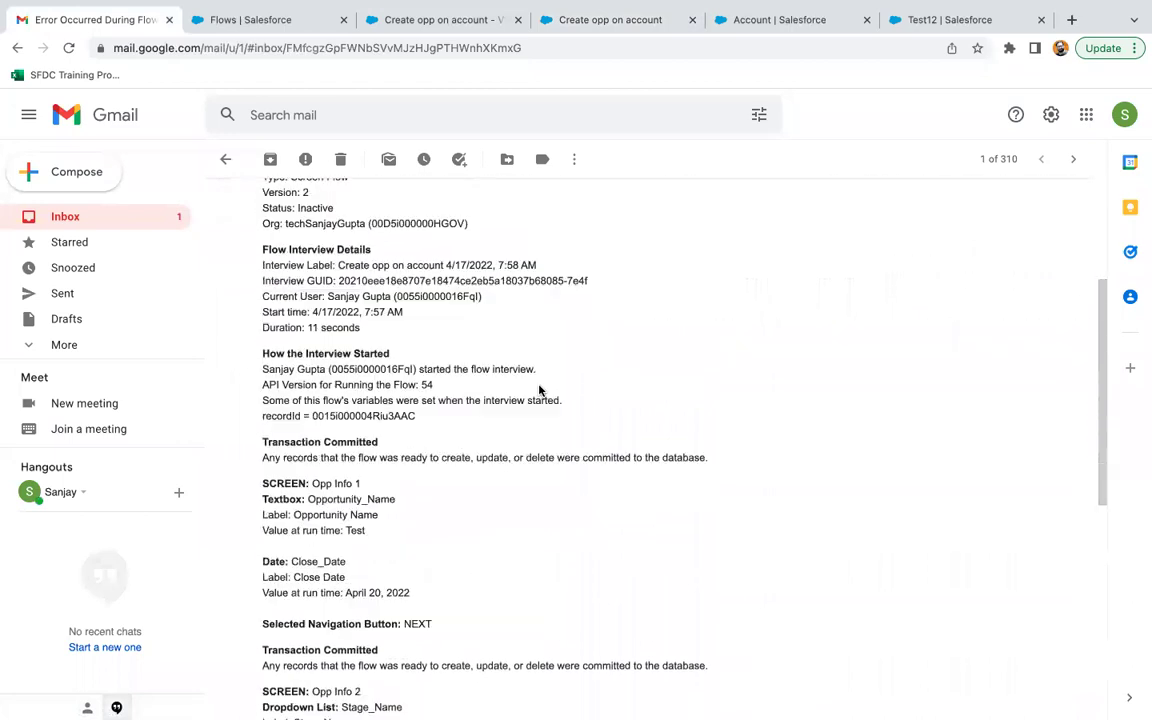
left_click_drag(590, 476, 977, 488)
left_click(386, 443)
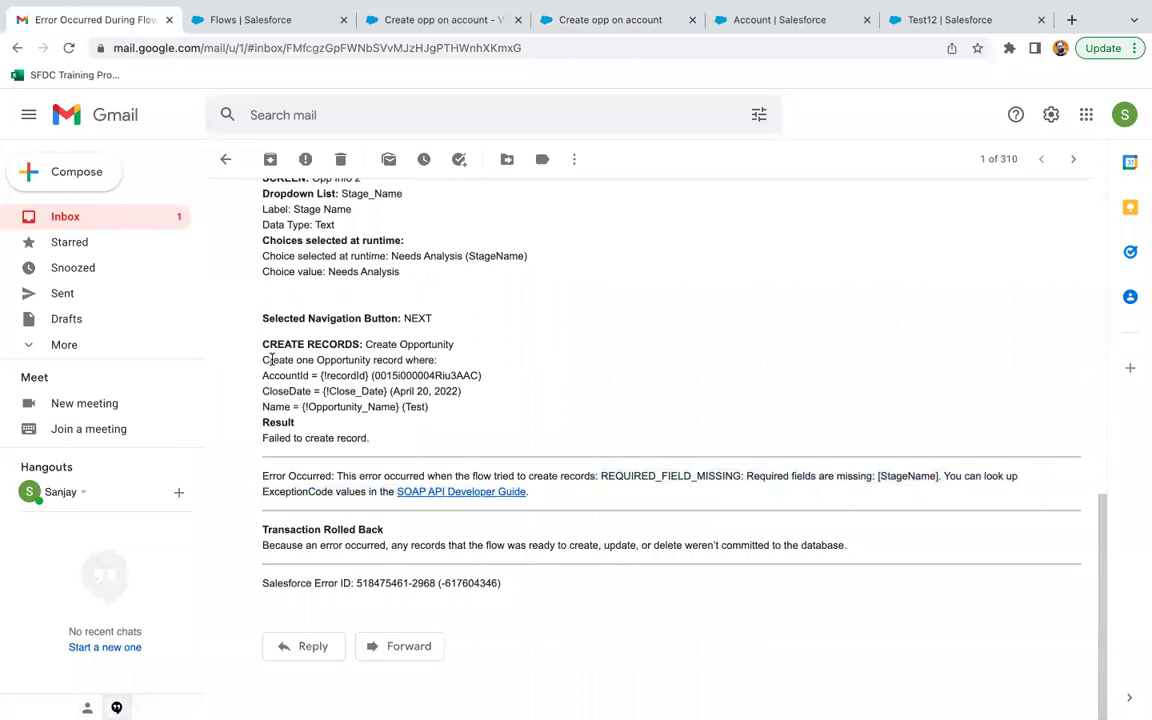
left_click_drag(261, 343, 376, 437)
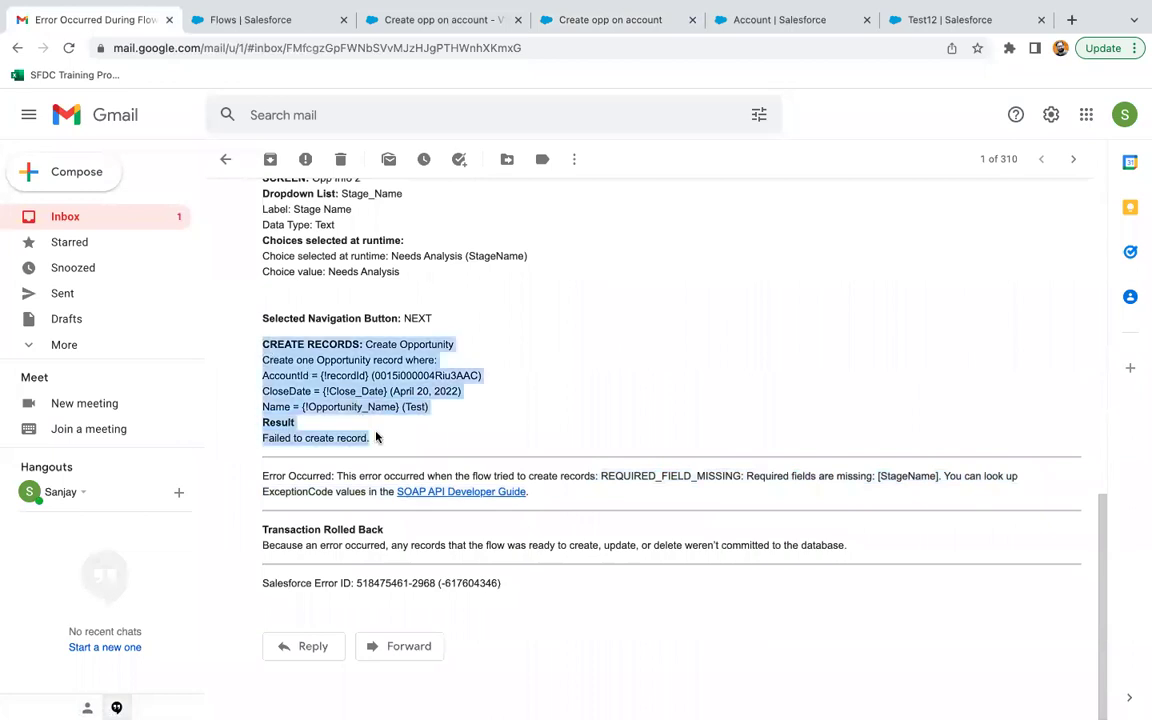
left_click(384, 397)
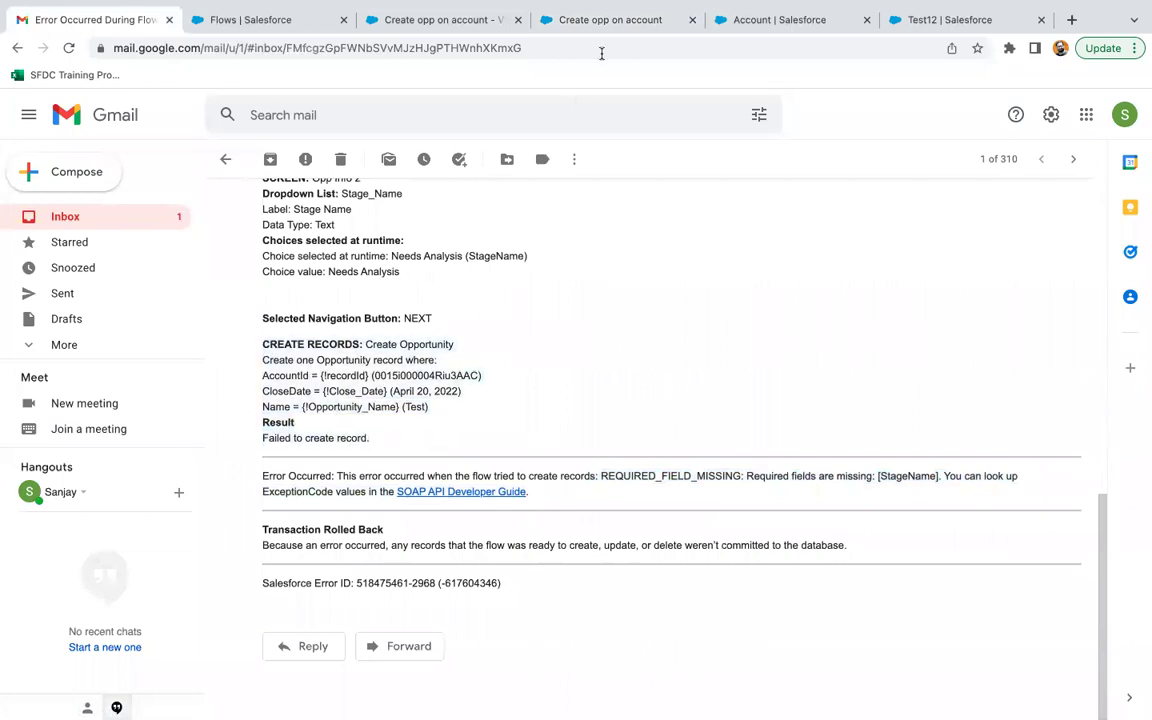
Step: Close the flow's debug run page and activate version 2 of the Create opp on account flow in Flow Builder
left_click(597, 22)
left_click(692, 20)
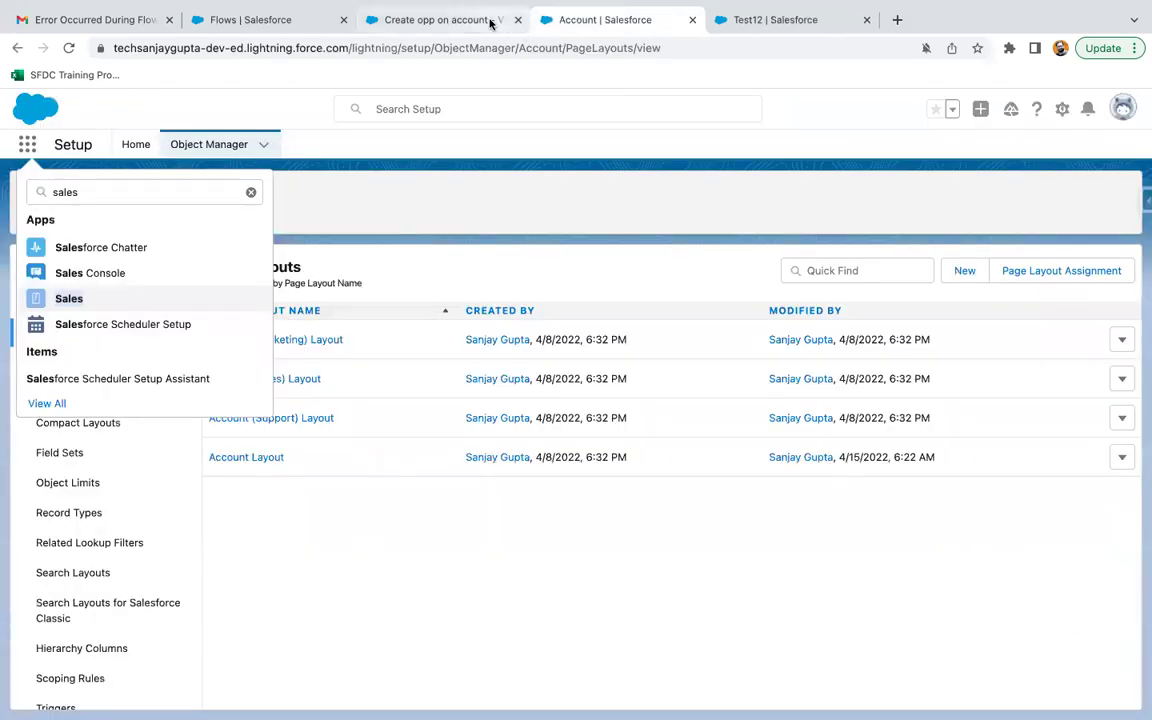
left_click(490, 20)
left_click(980, 150)
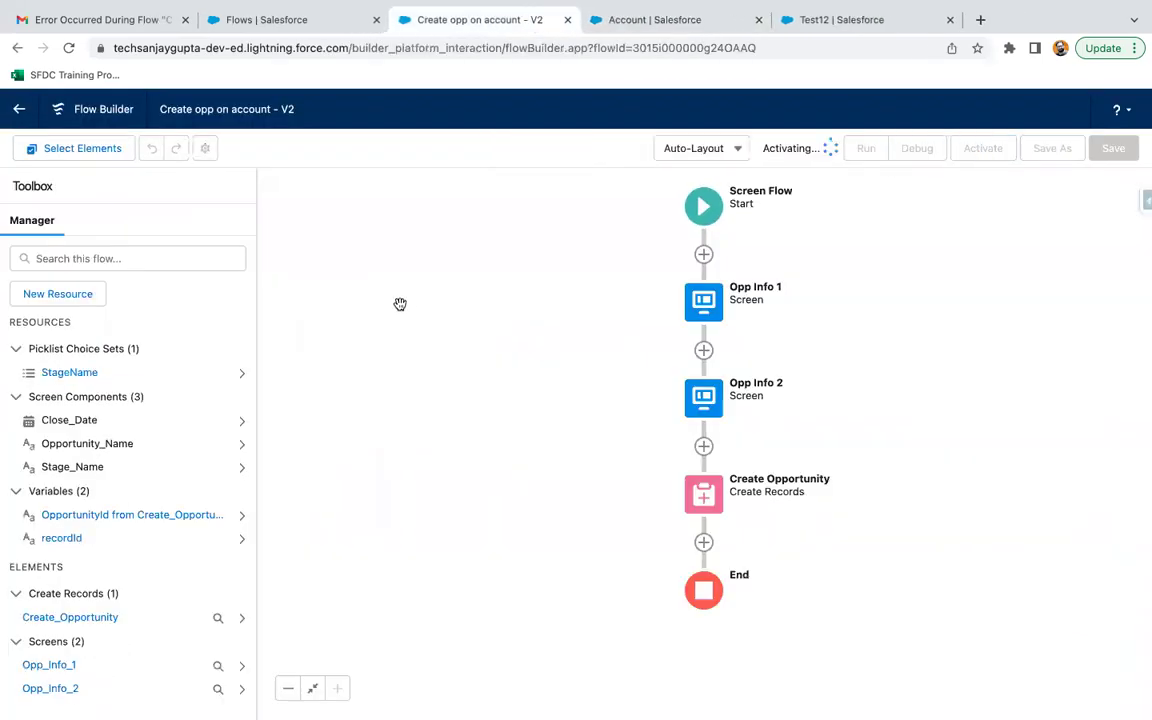
Step: Reload the Test12 account page, enter Test as the opportunity name and Apr 20, 2022 as the close date, and continue its embedded flow
left_click(830, 20)
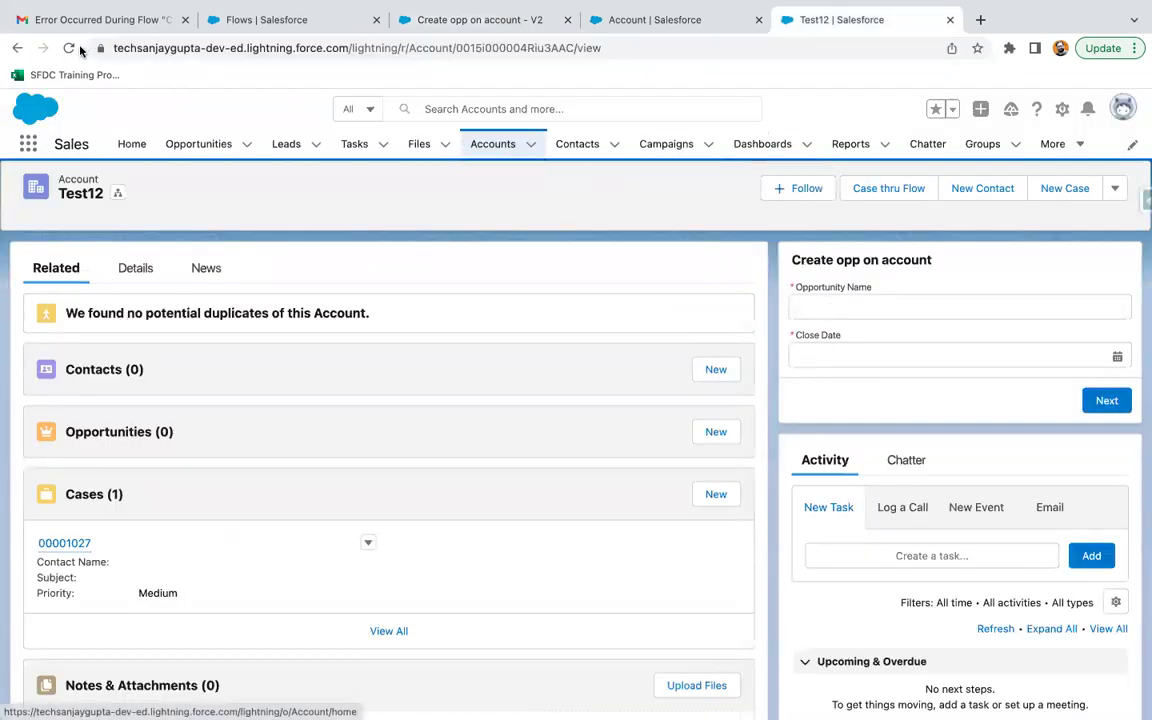
left_click(68, 48)
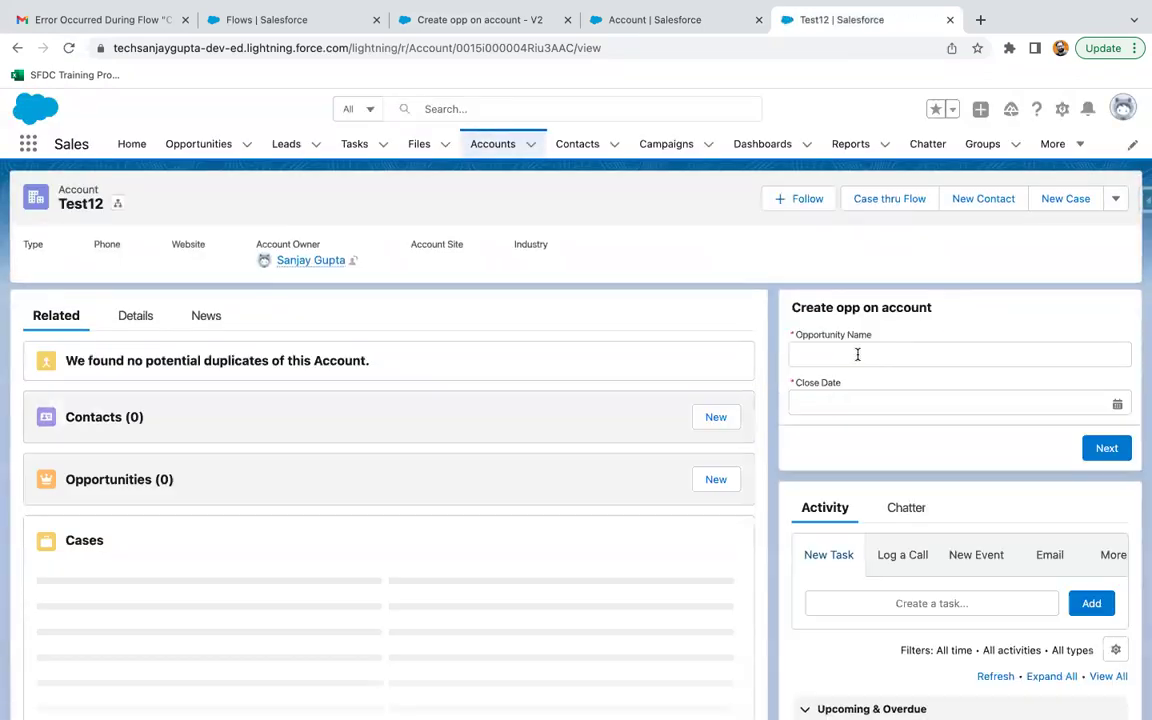
left_click(848, 360)
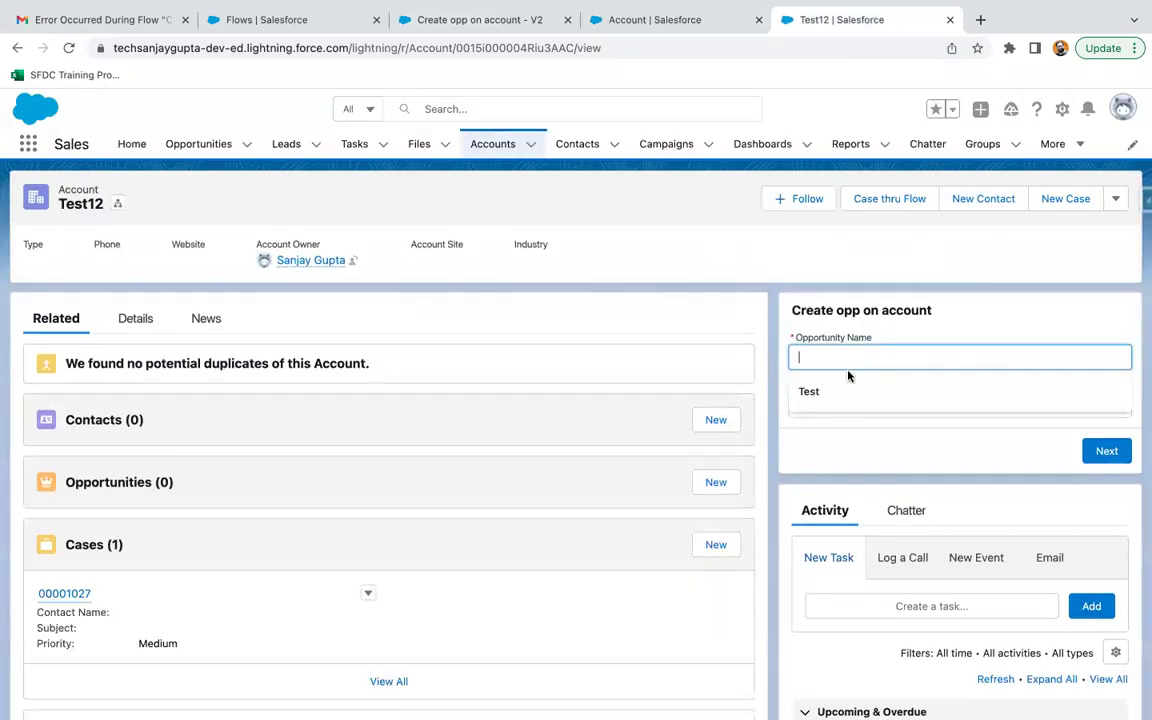
left_click(843, 391)
left_click(856, 404)
left_click(1018, 590)
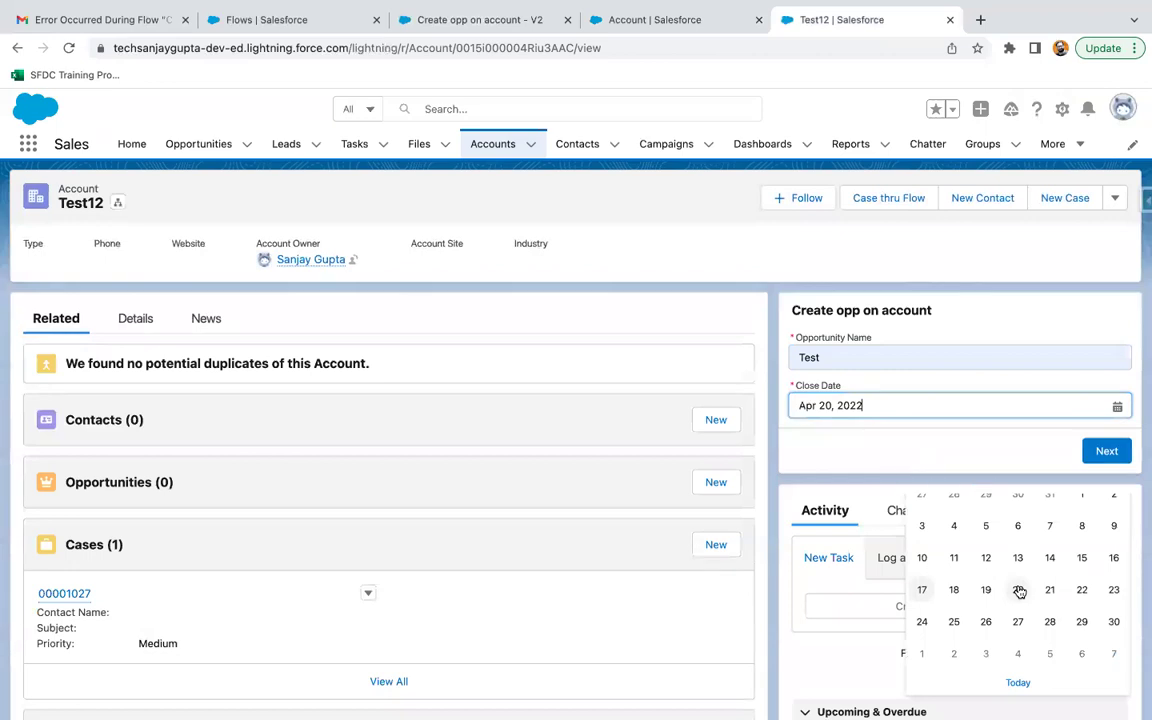
left_click(1106, 451)
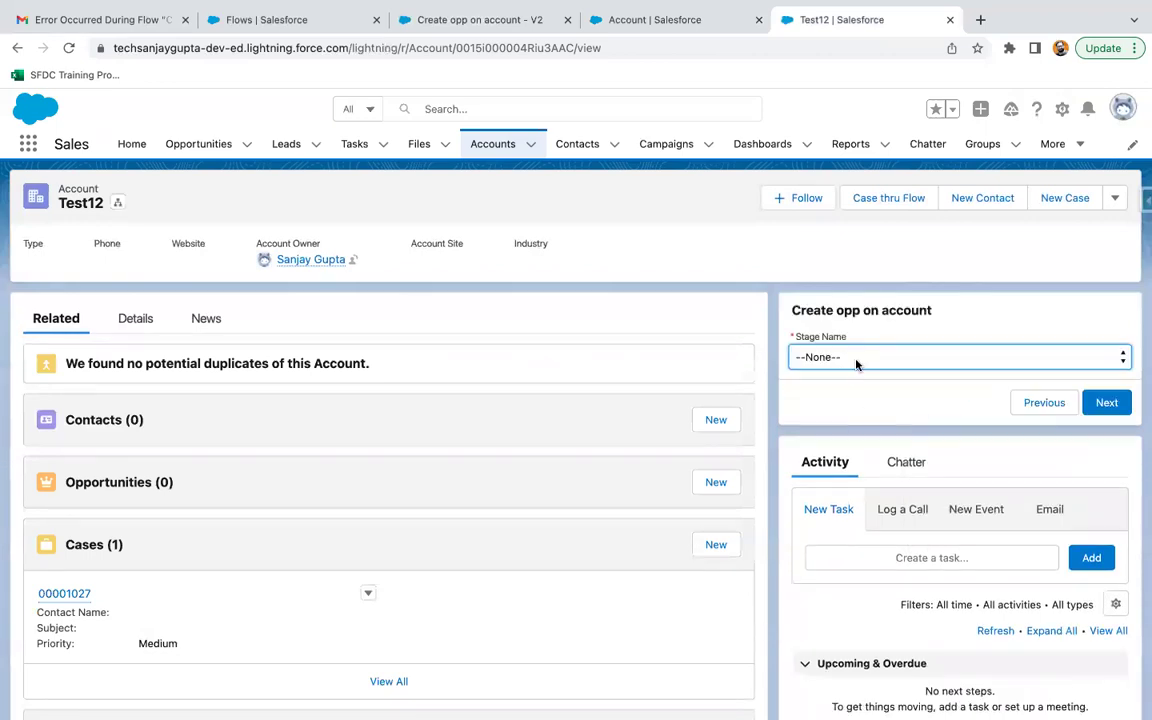
Step: Choose a stage name in the account page's embedded flow and submit the screen
left_click(856, 358)
left_click(855, 406)
left_click(1106, 402)
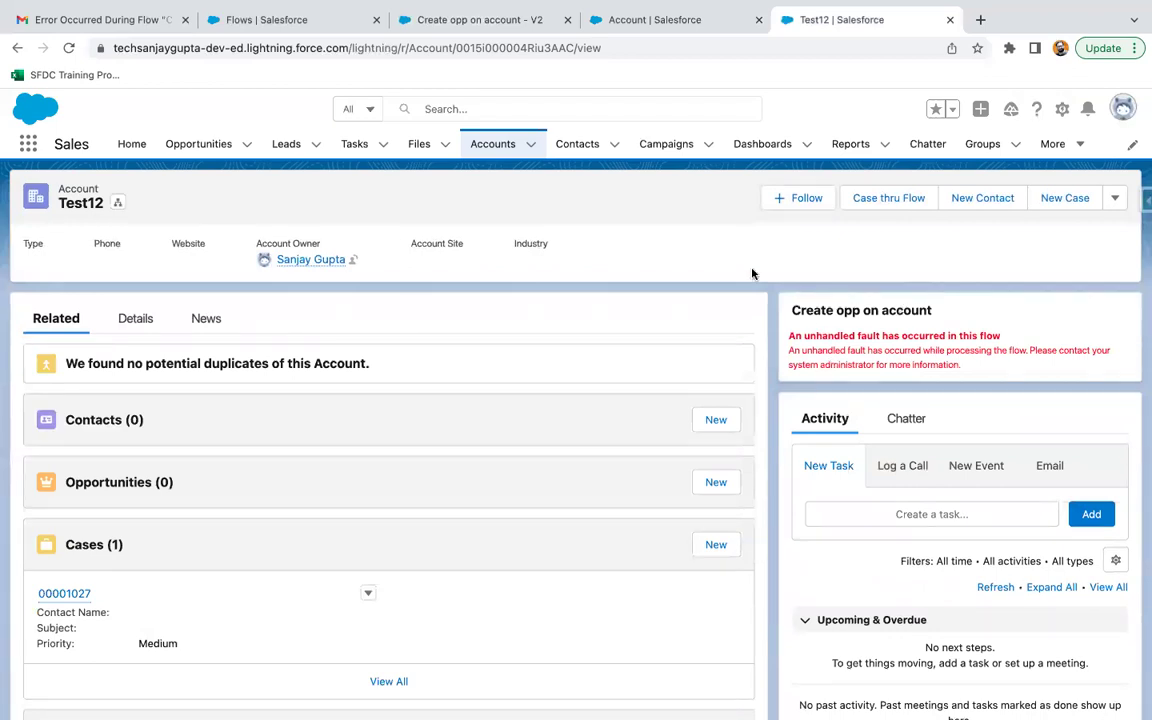
Step: Switch to Gmail, open the newest flow error email and examine its debug link, error element and flow details
left_click(98, 20)
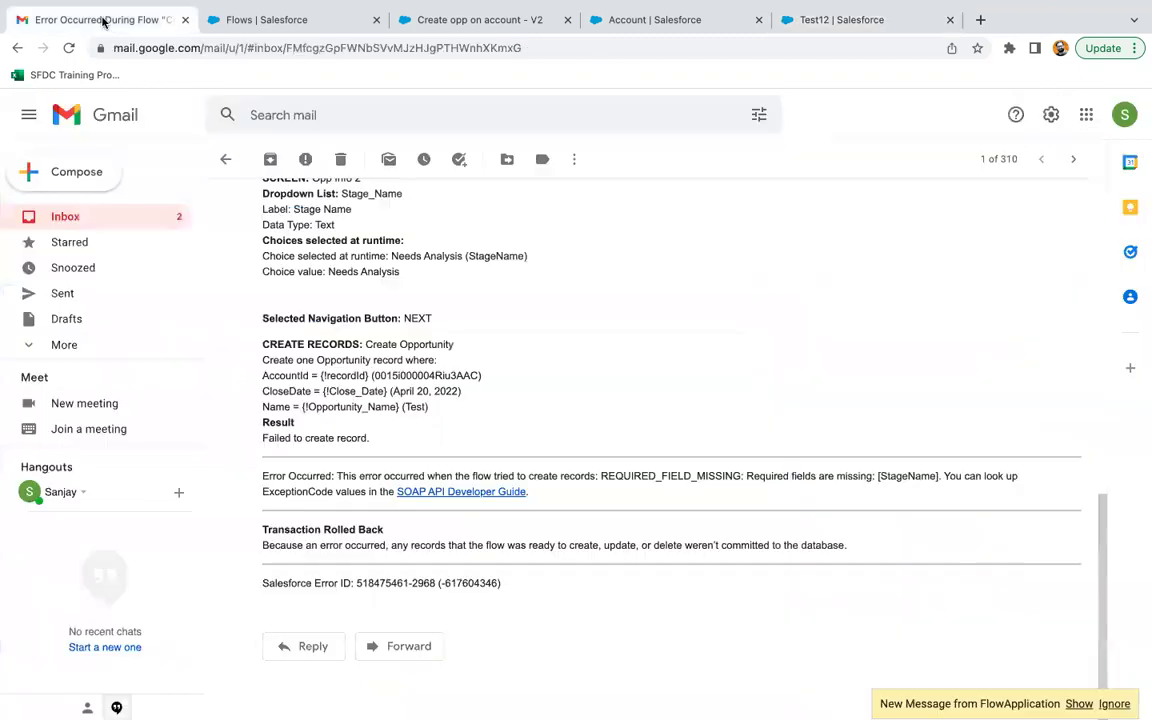
left_click(98, 220)
left_click(484, 239)
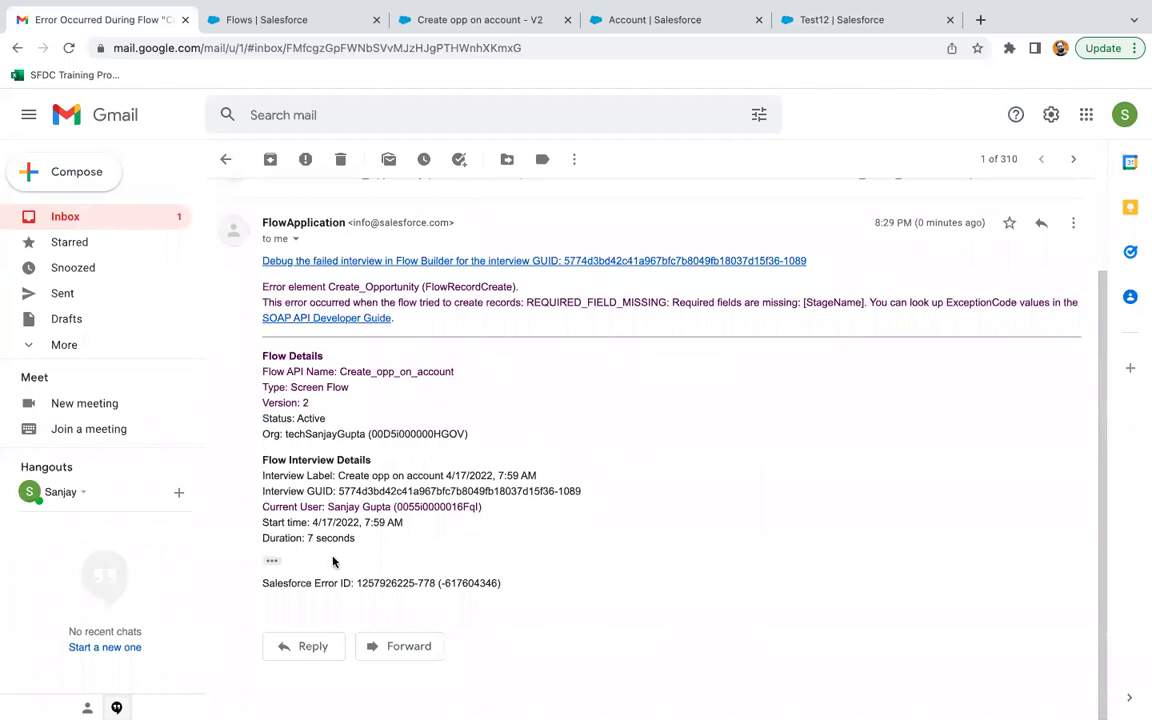
scroll(345, 468, "up", 3)
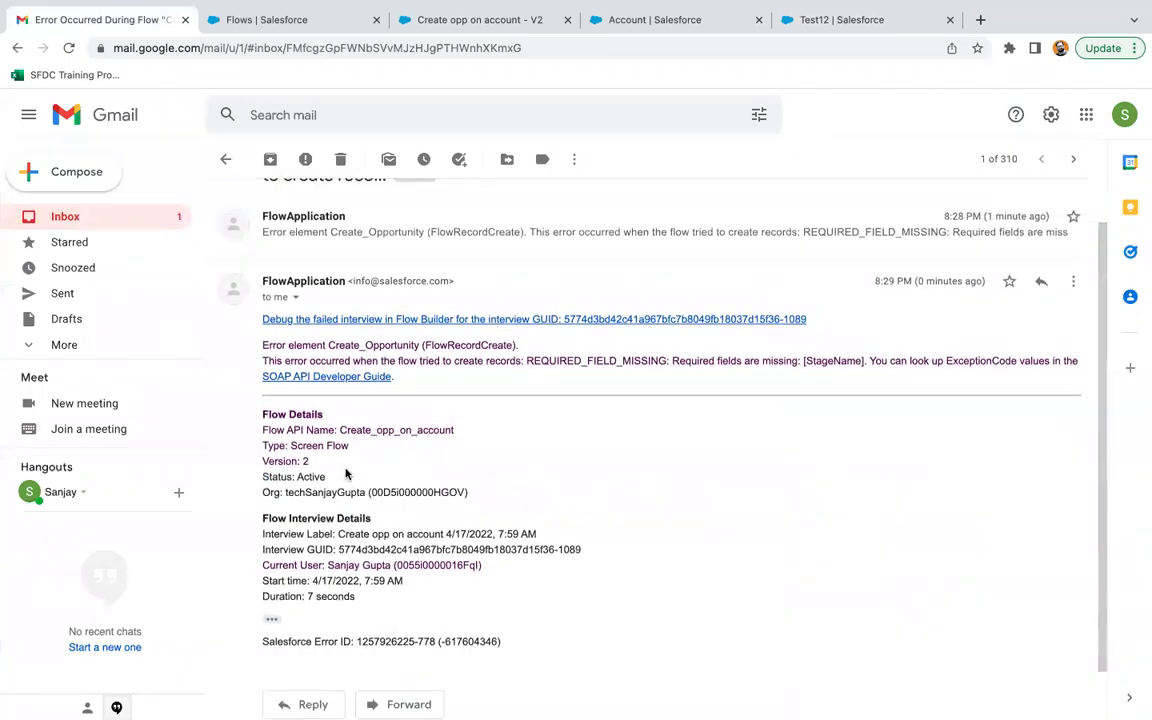
scroll(339, 425, "down", 2)
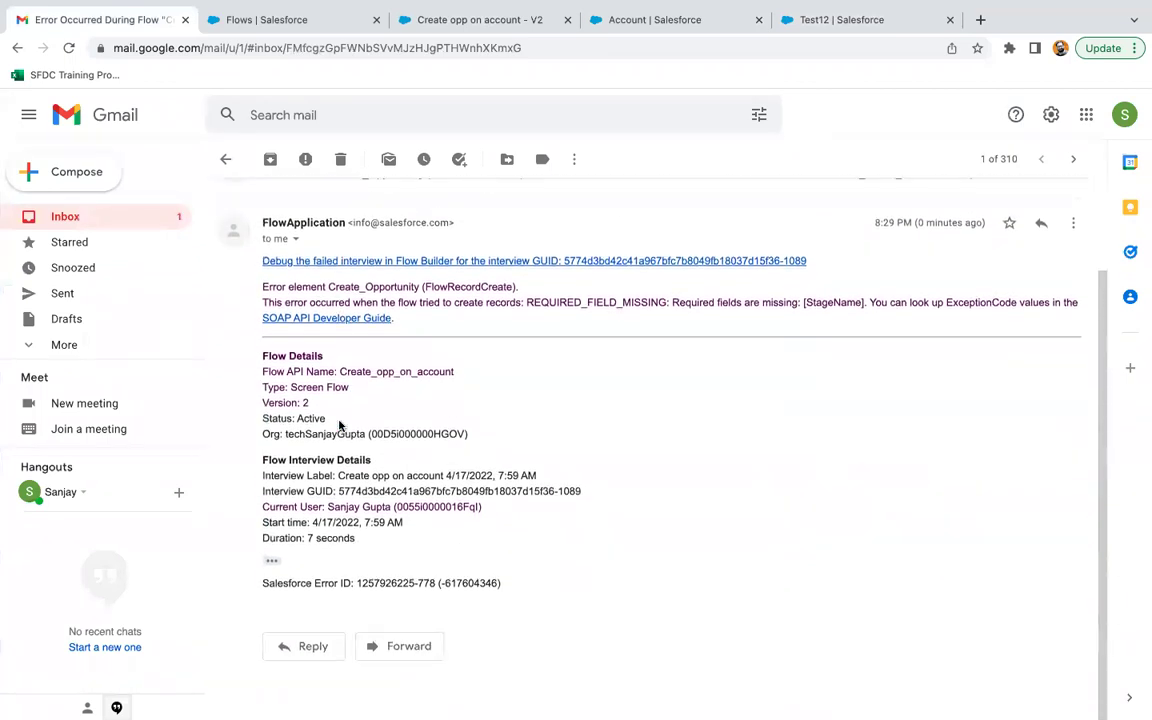
scroll(339, 425, "up", 3)
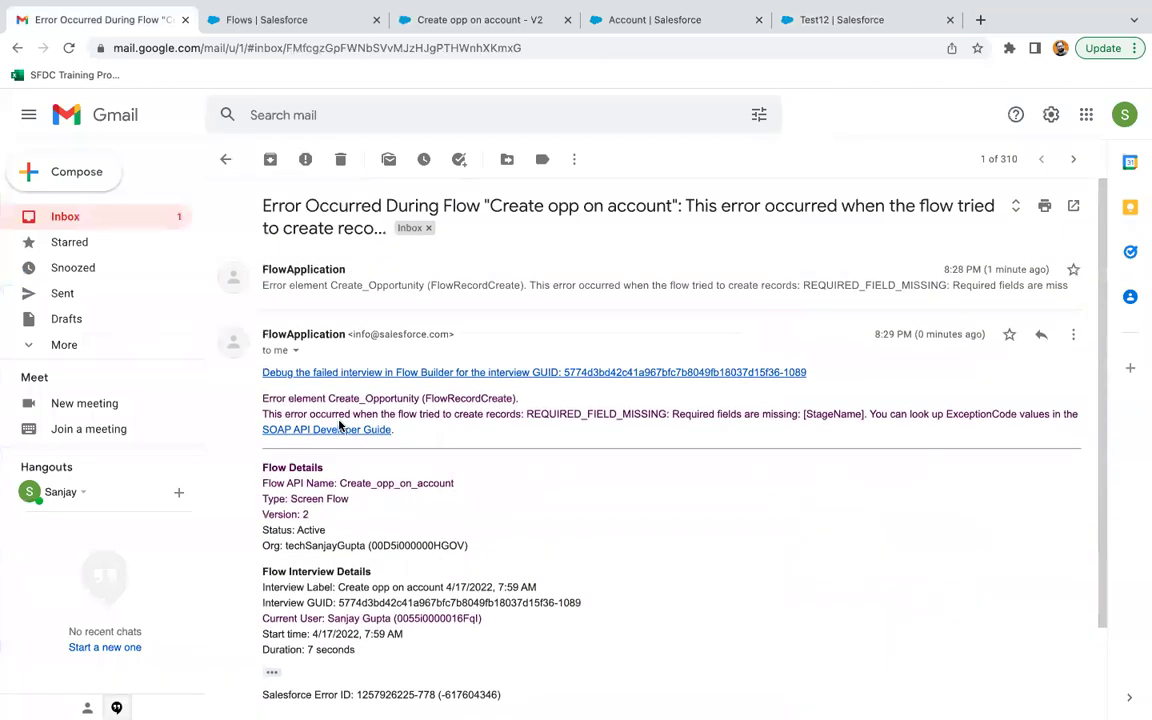
Step: Switch back to Salesforce Setup, find the Apex Exception Email page by searching for apex ex, and dismiss the Lightning on tablet pop-up
left_click(628, 20)
left_click(512, 29)
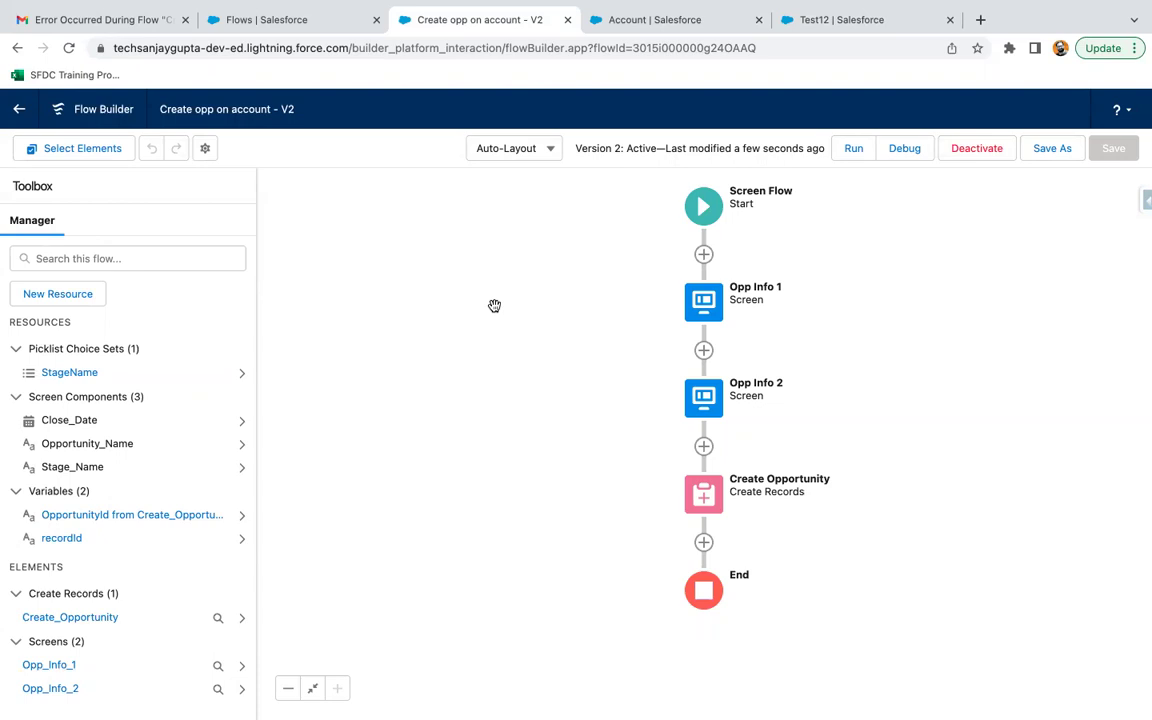
left_click(643, 46)
left_click(597, 18)
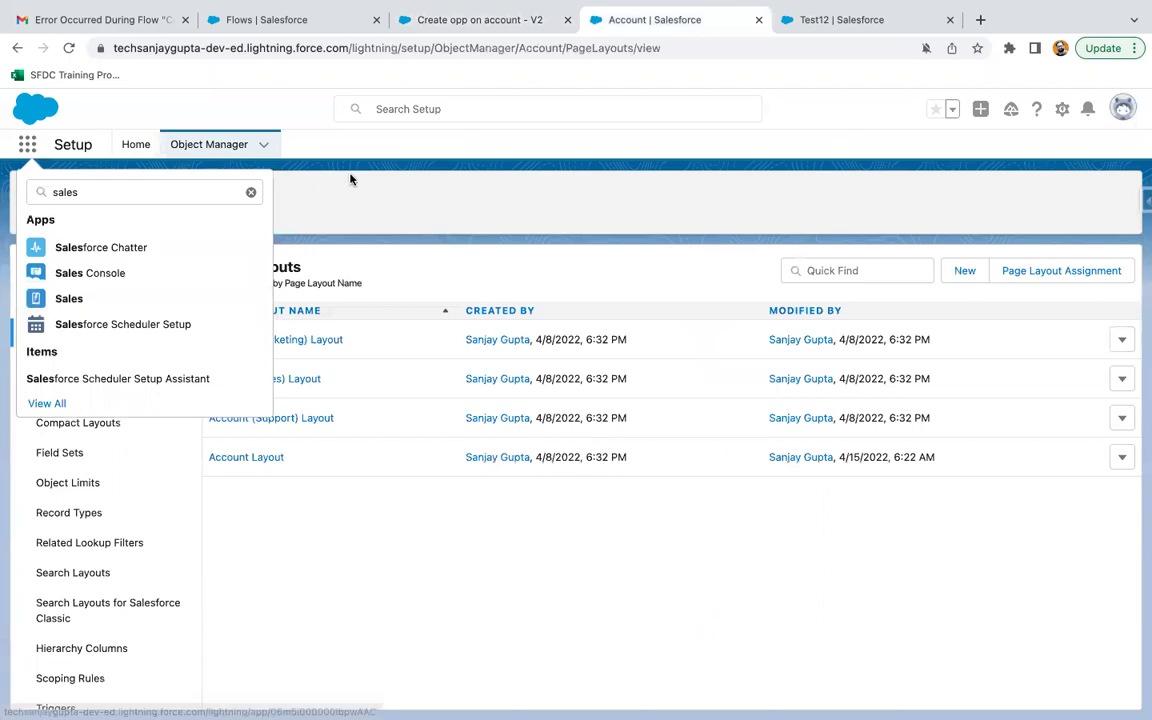
left_click(136, 144)
left_click(94, 197)
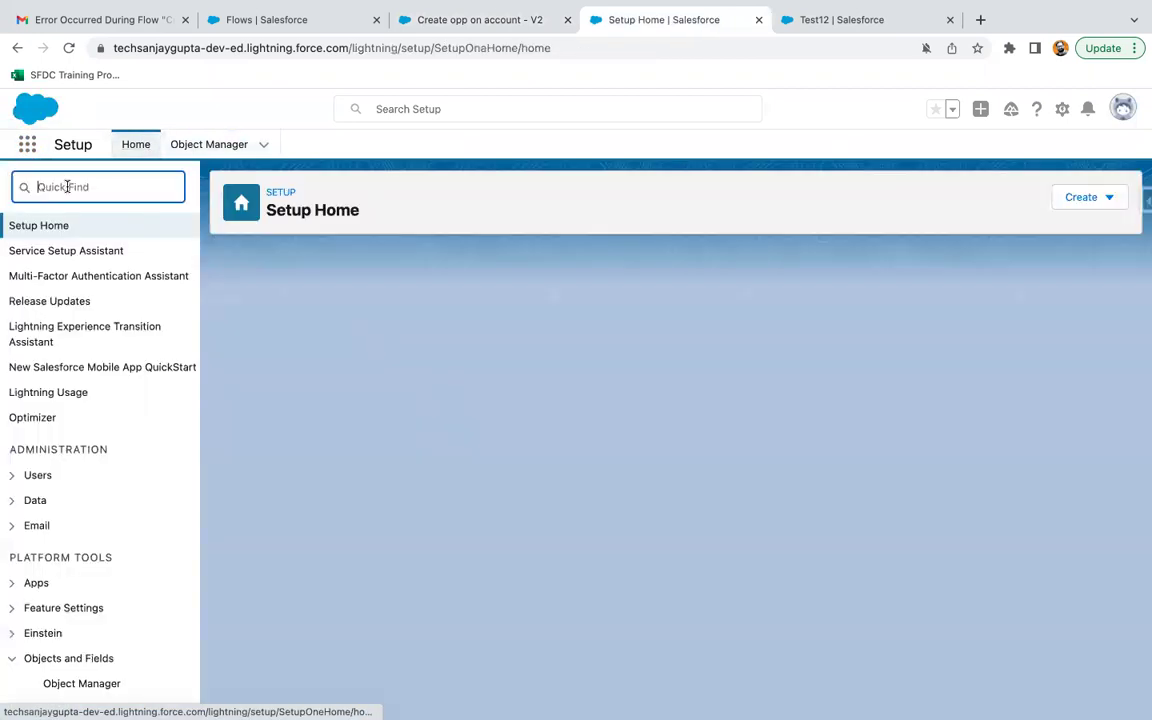
type("apex ex")
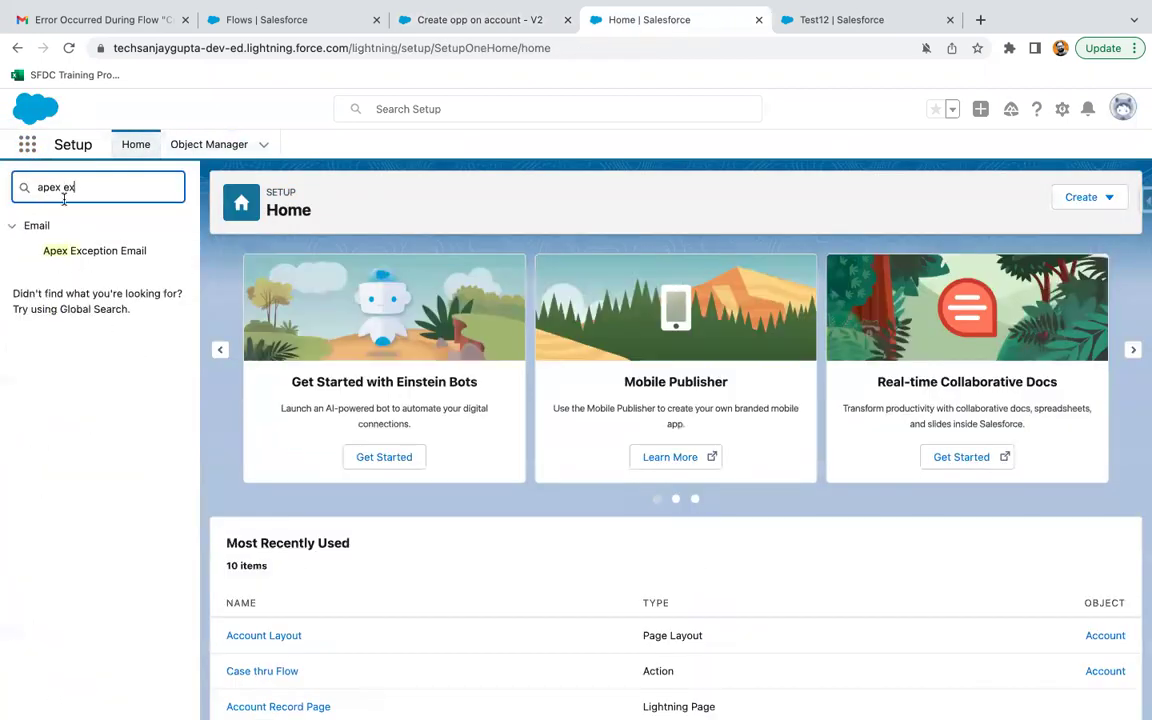
key("Return")
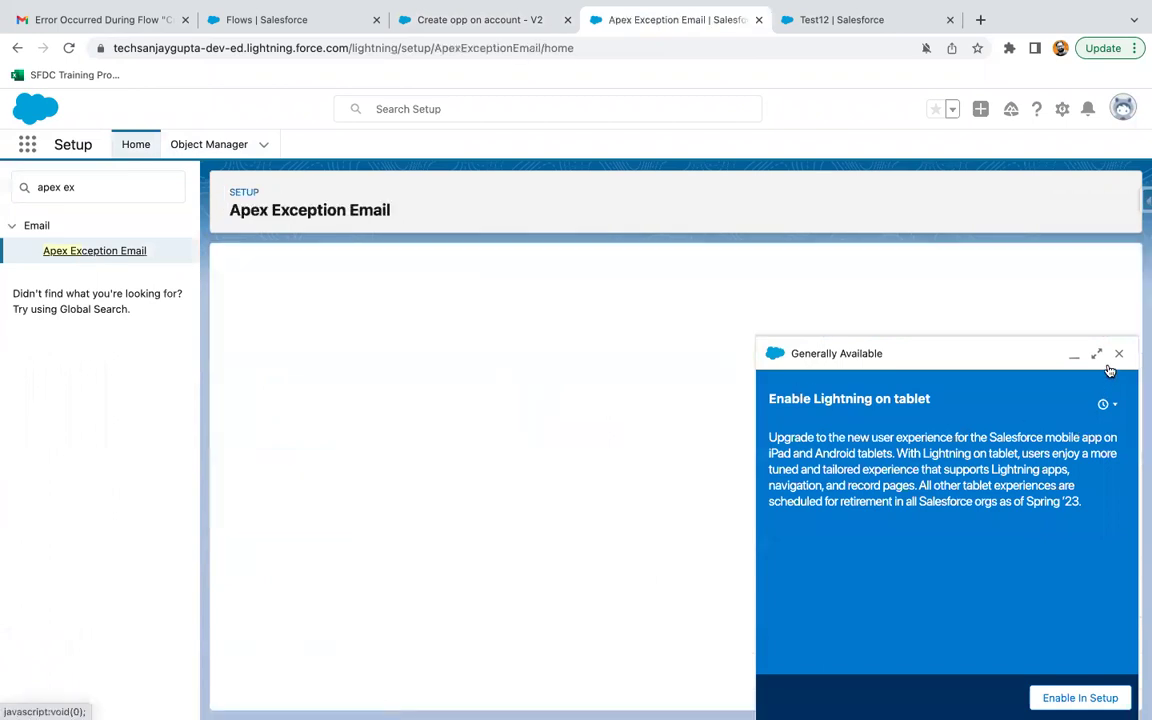
left_click(1119, 354)
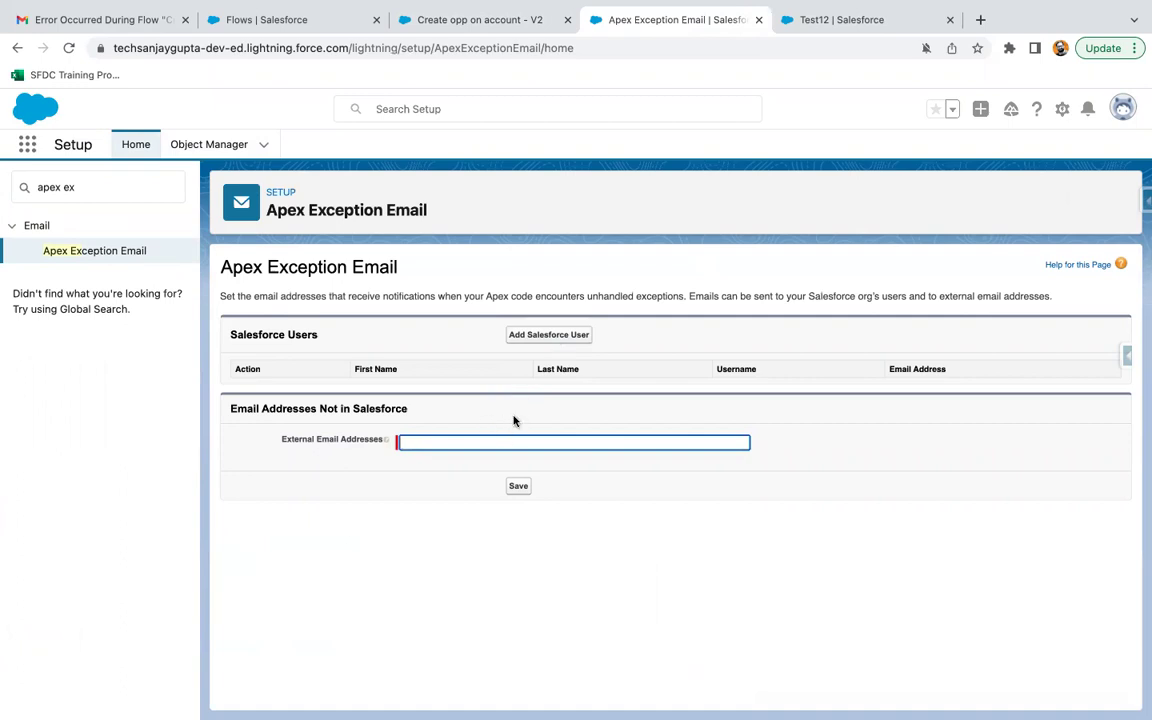
left_click(530, 487)
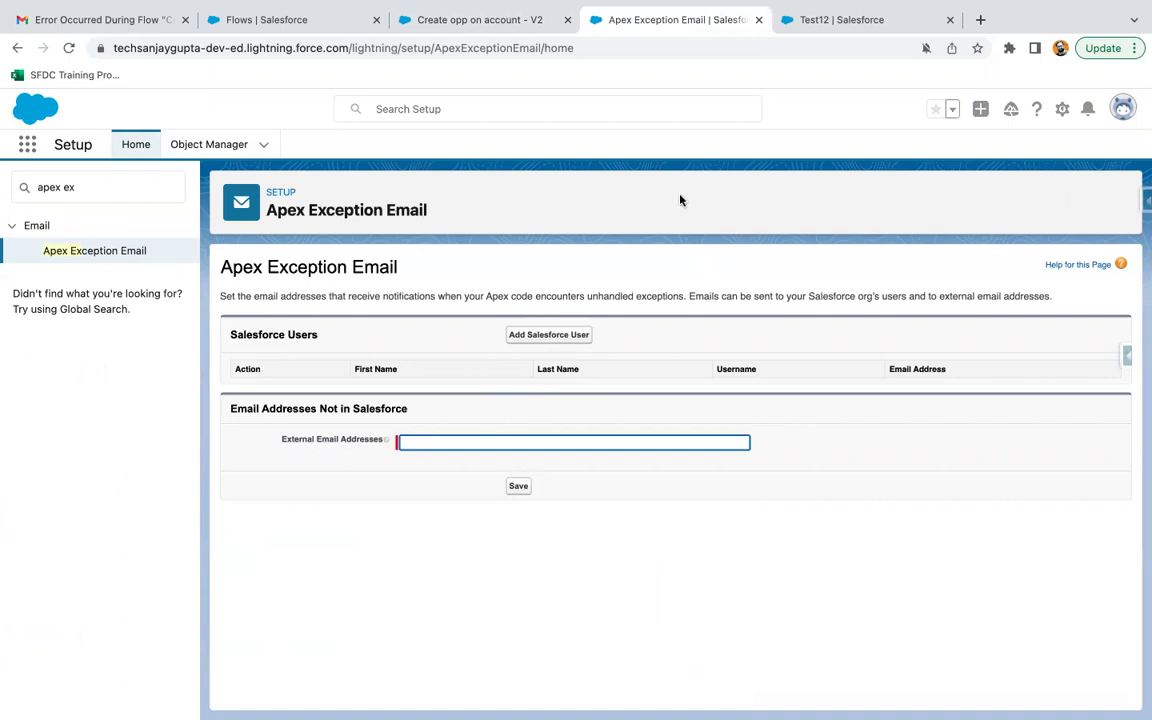